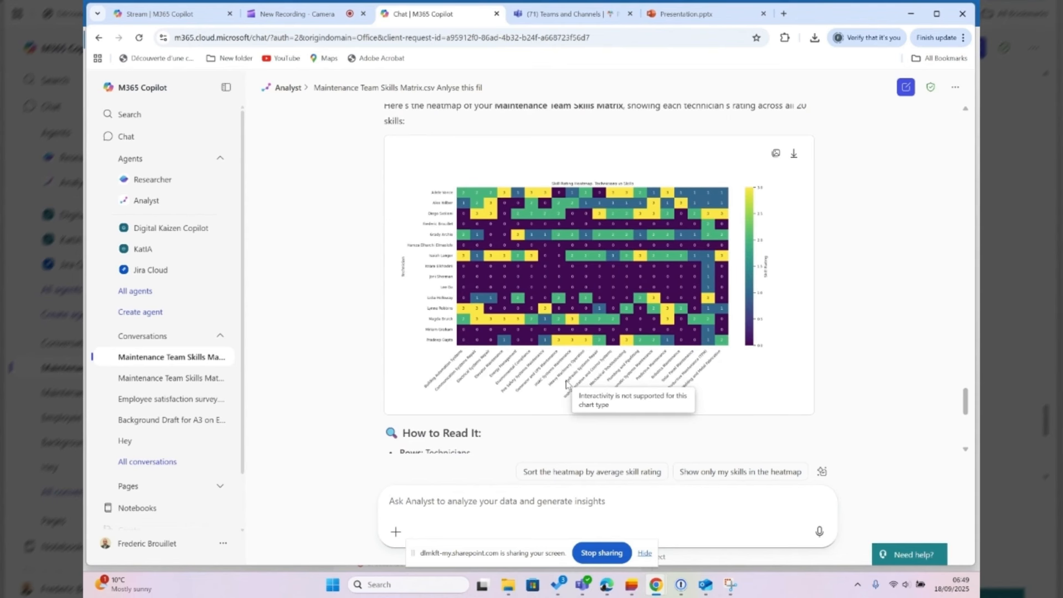
scroll(566, 383, "down", 4)
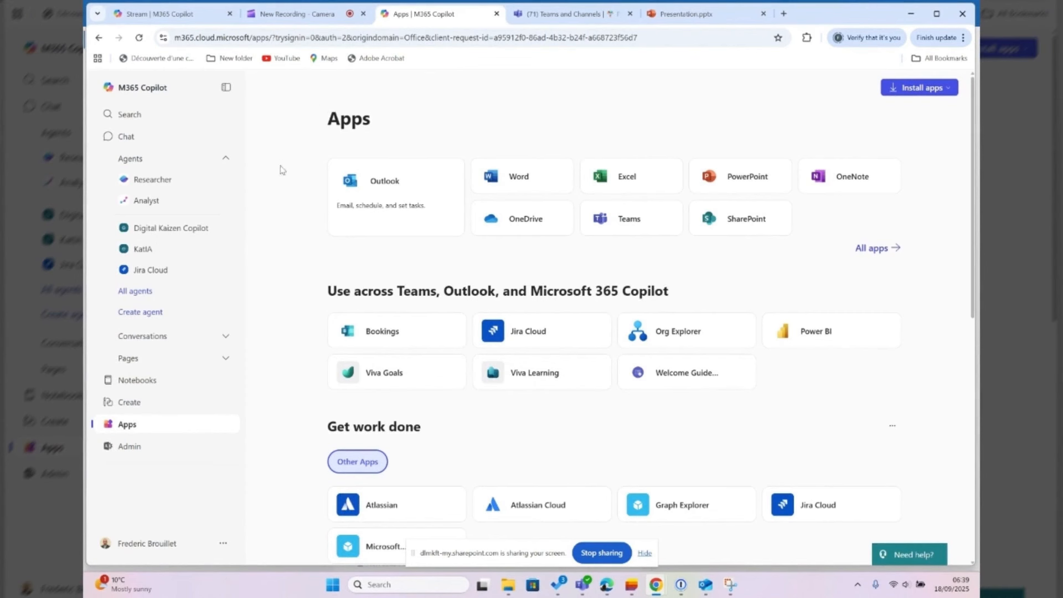
Go to office.com and open the Analyst agent after viewing the full list of agents
mouse_move(206, 239)
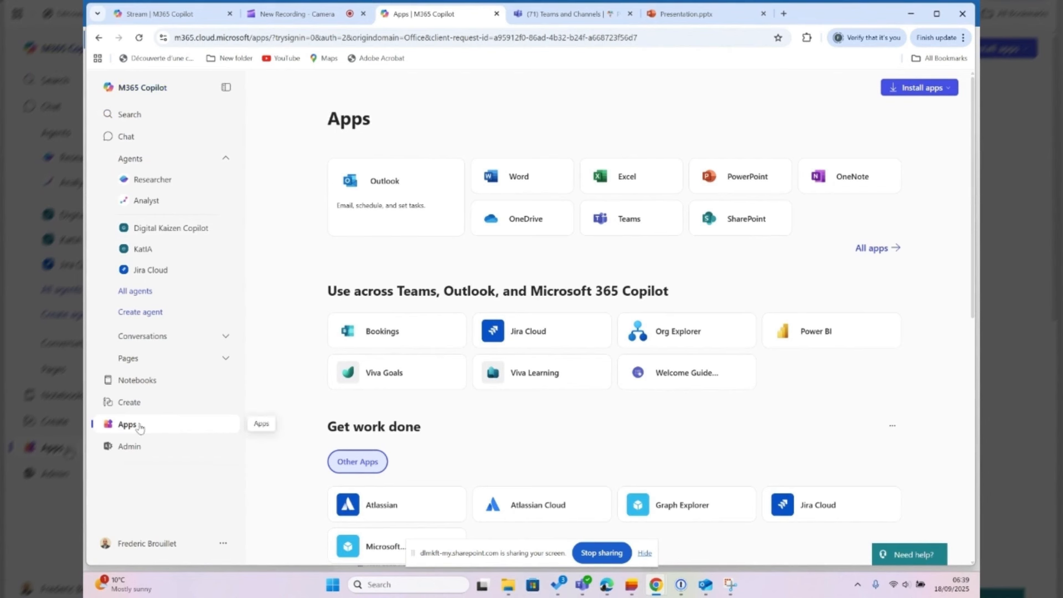
left_click(375, 38)
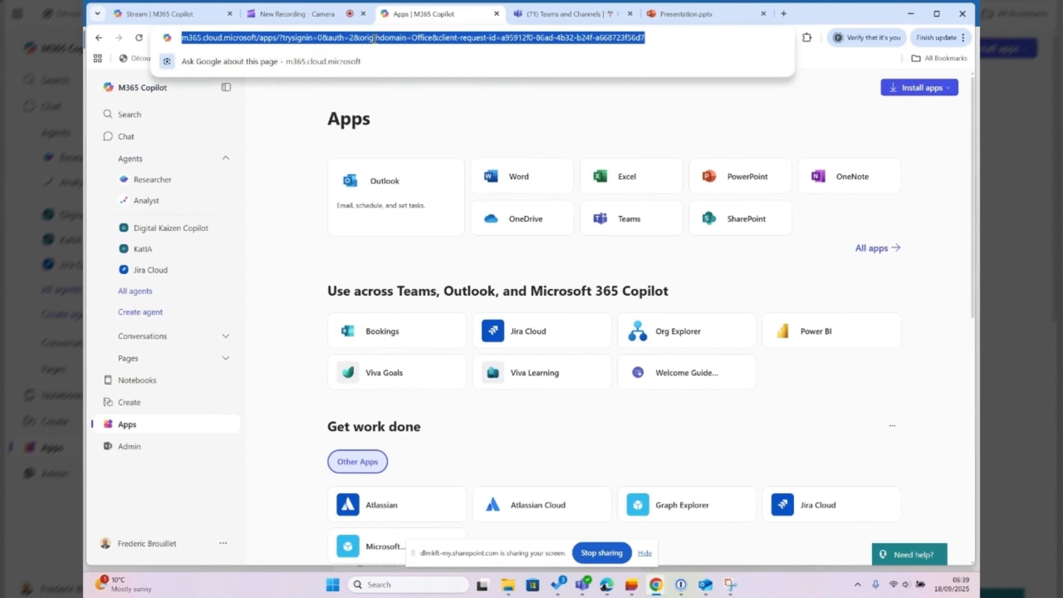
type("office")
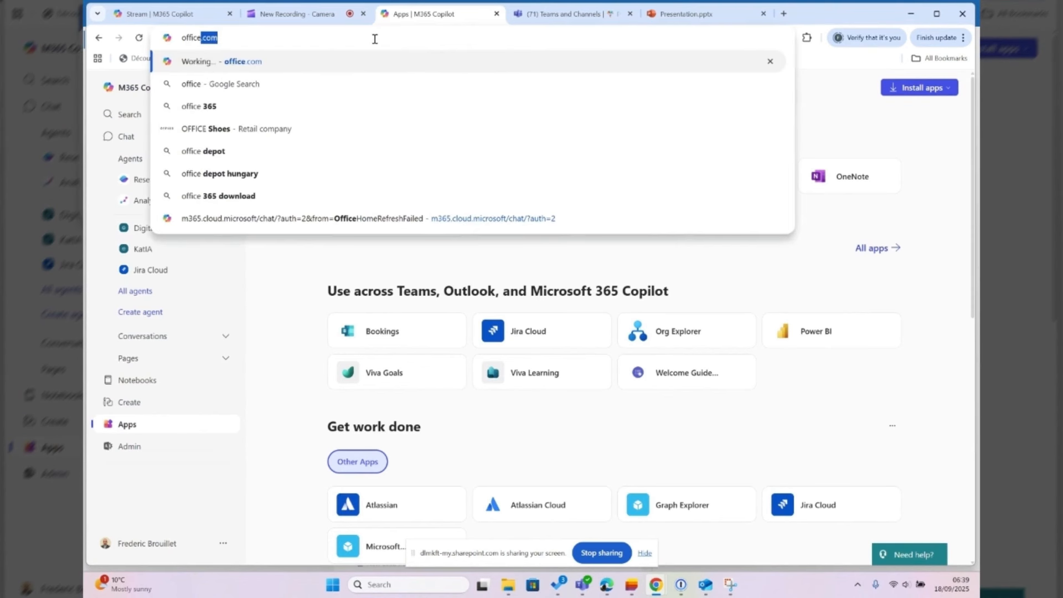
key("Return")
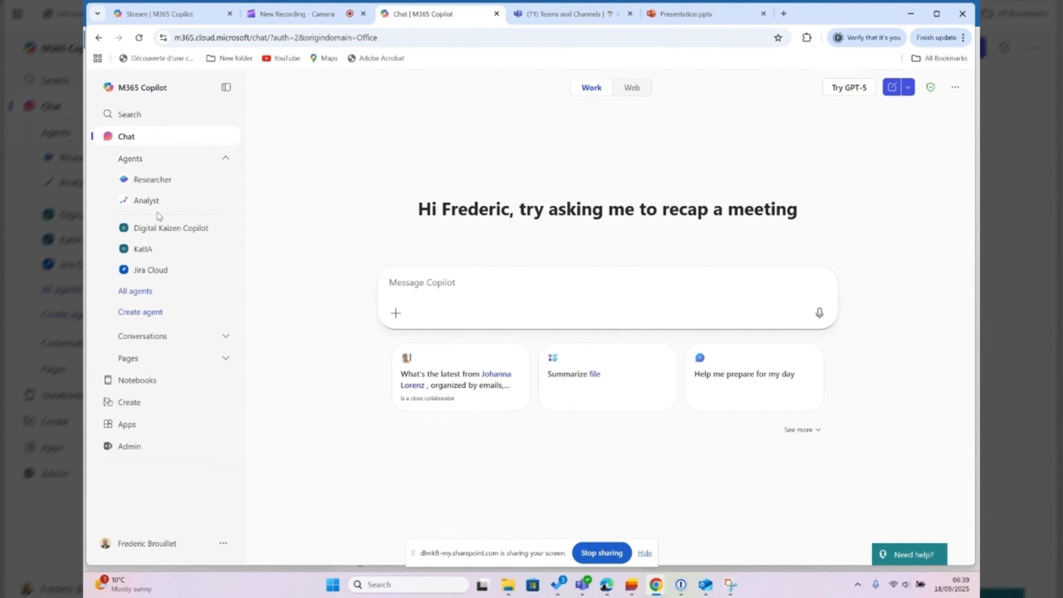
left_click(136, 293)
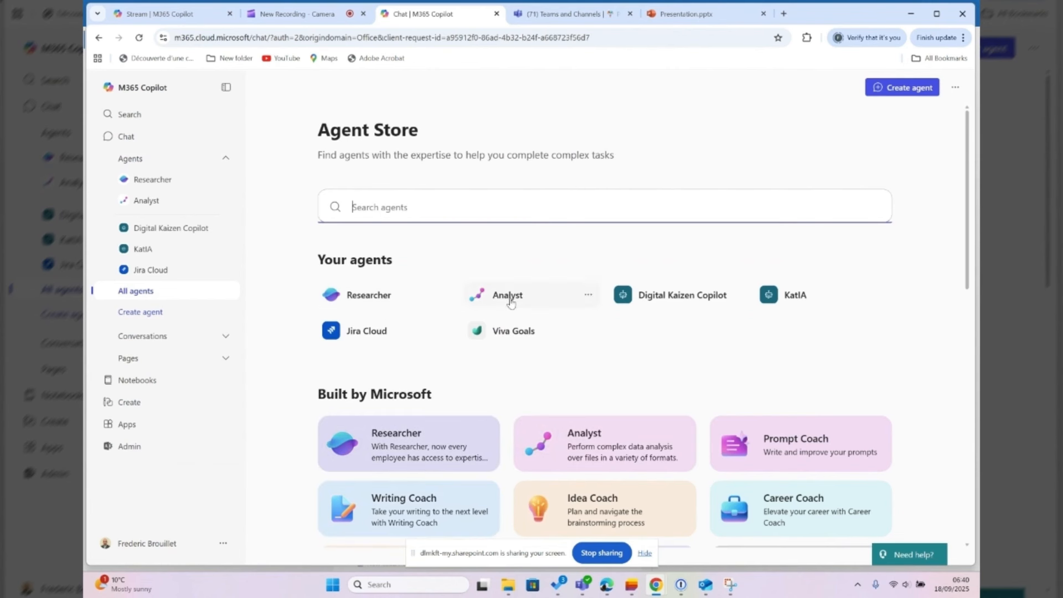
left_click(147, 202)
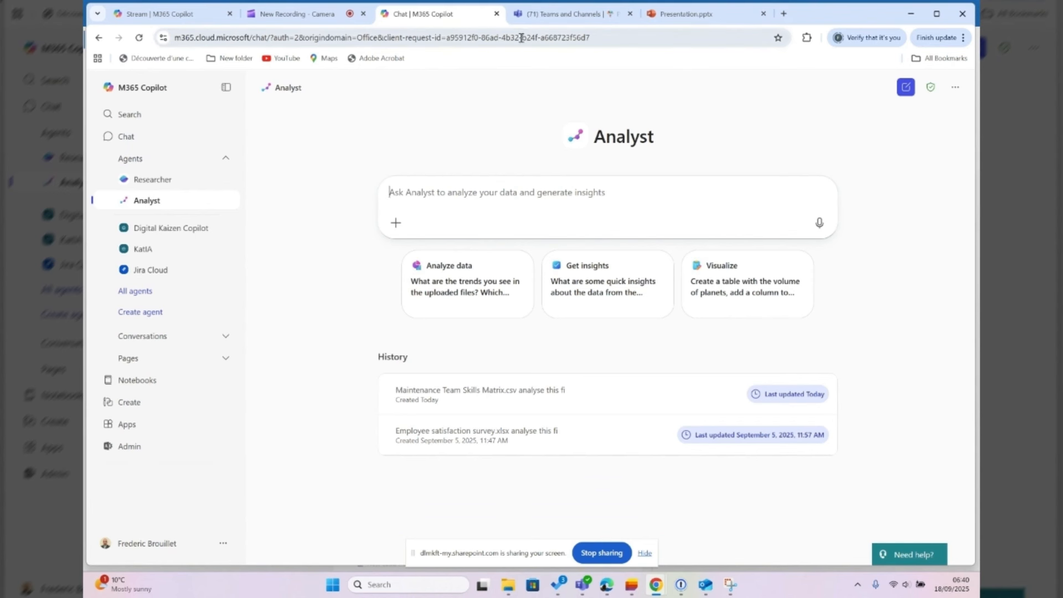
Switch to Microsoft Teams and export the Maintenance Team Skills Matrix list to CSV
left_click(553, 16)
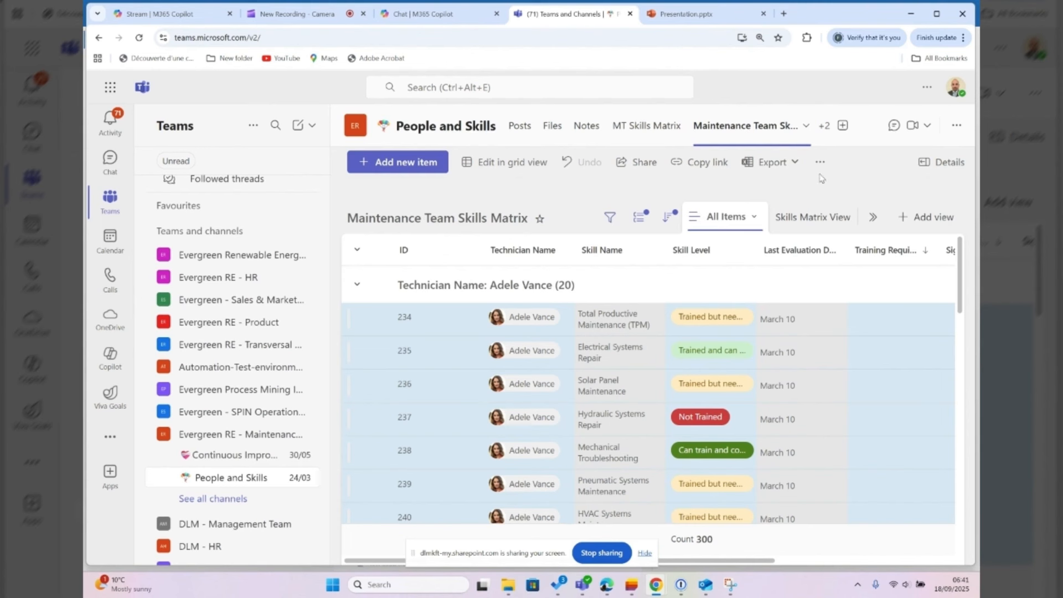
left_click(790, 164)
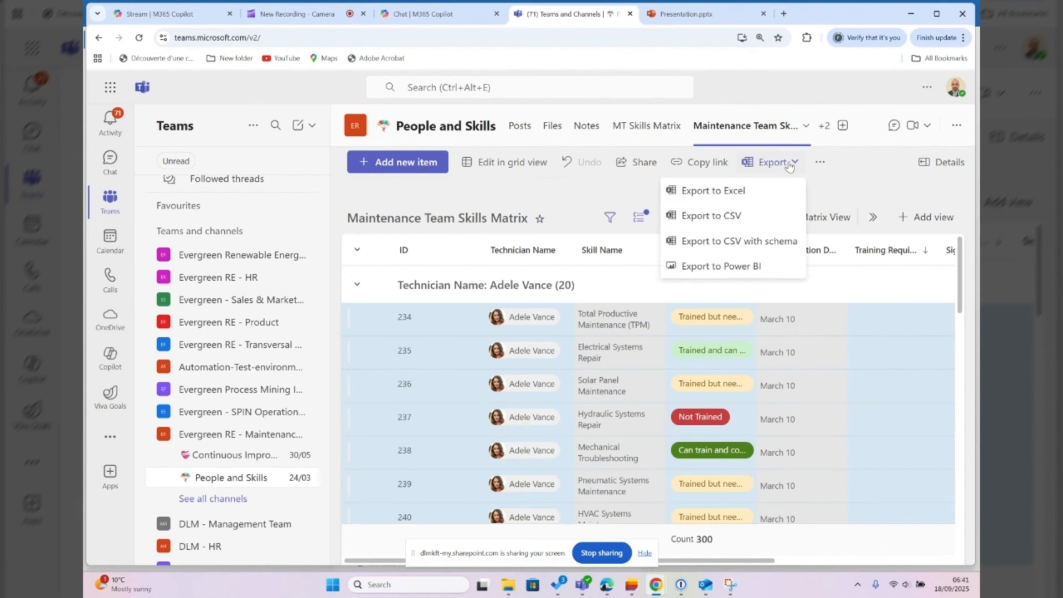
left_click(699, 221)
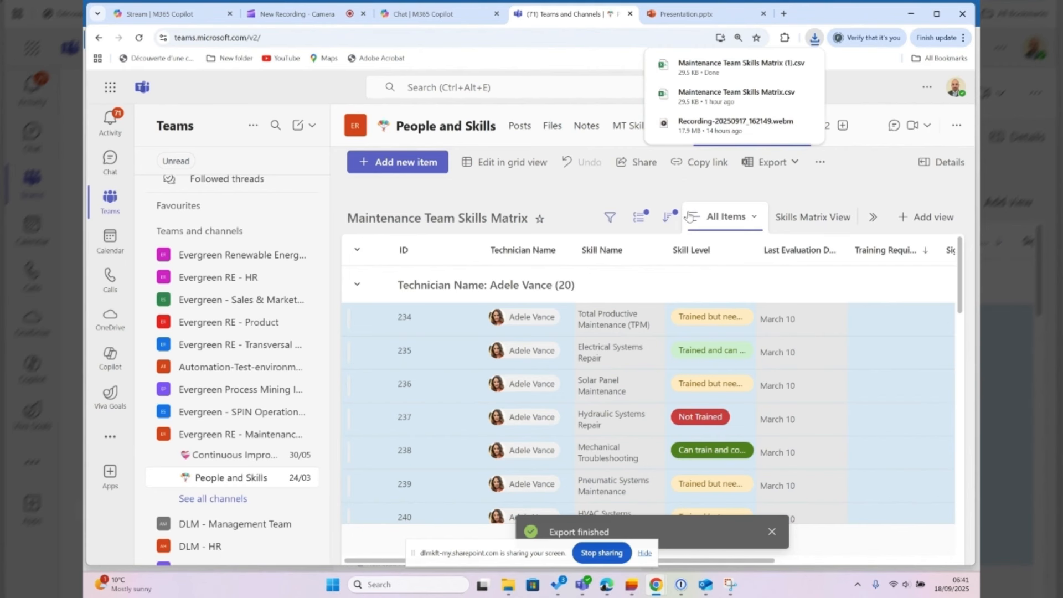
Back in M365 Copilot, attach the Maintenance Team Skills Matrix work file to the Analyst prompt and send "Anlyse this file for me"
left_click(423, 17)
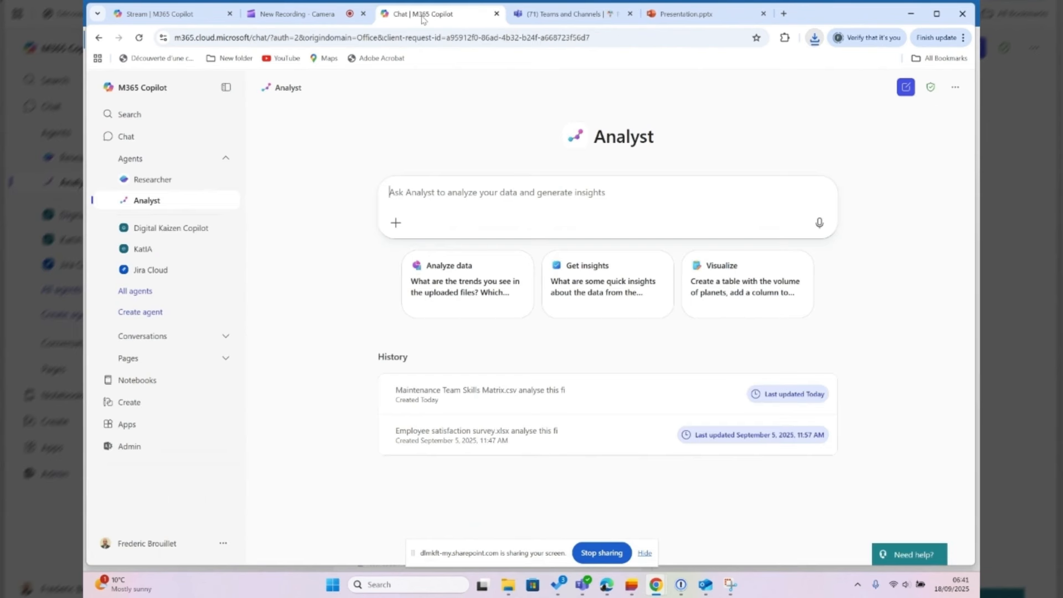
left_click(395, 225)
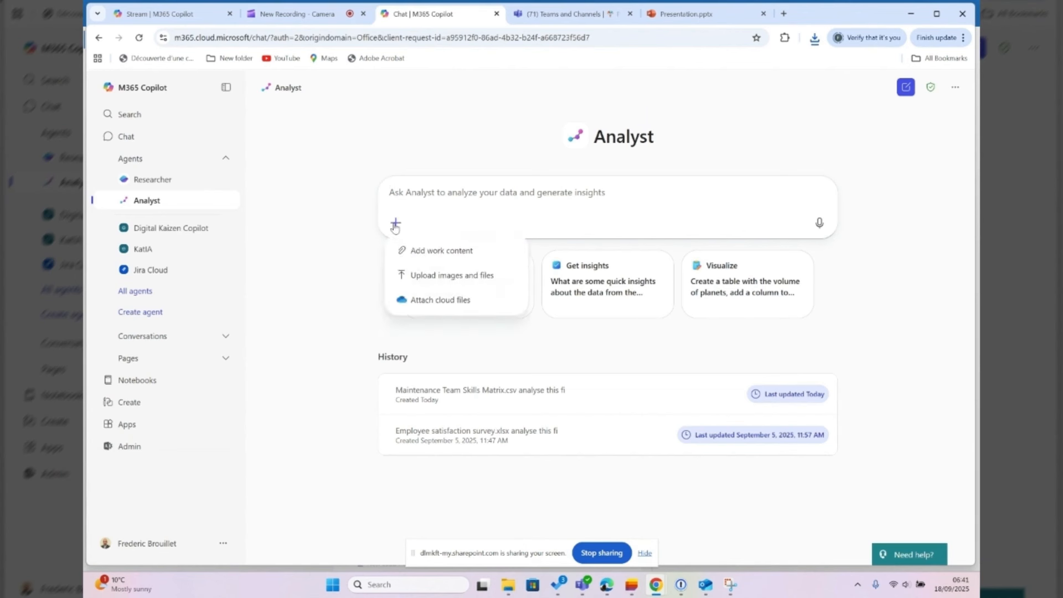
left_click(433, 256)
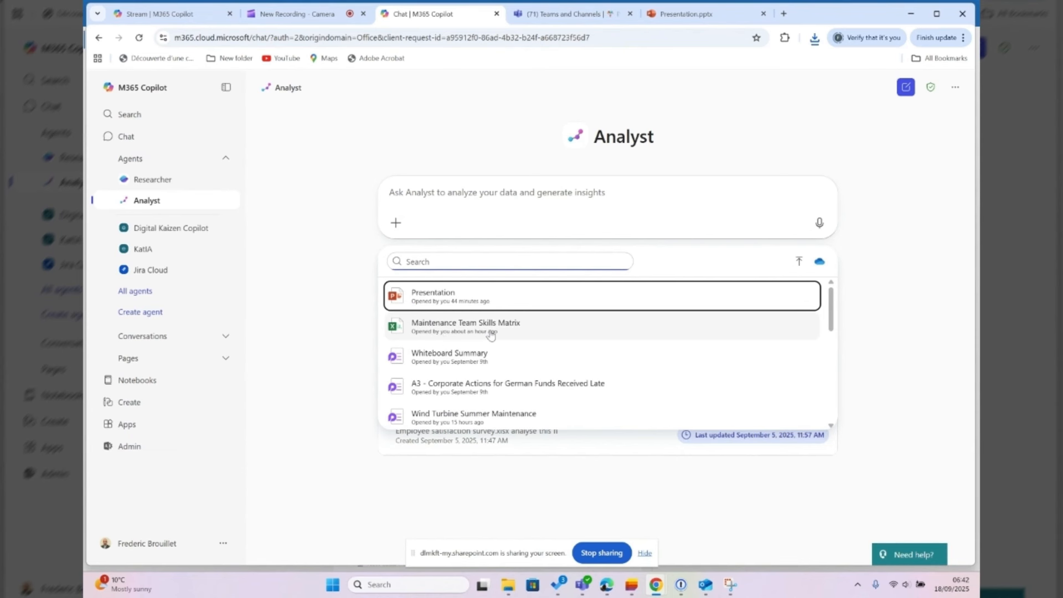
left_click(438, 332)
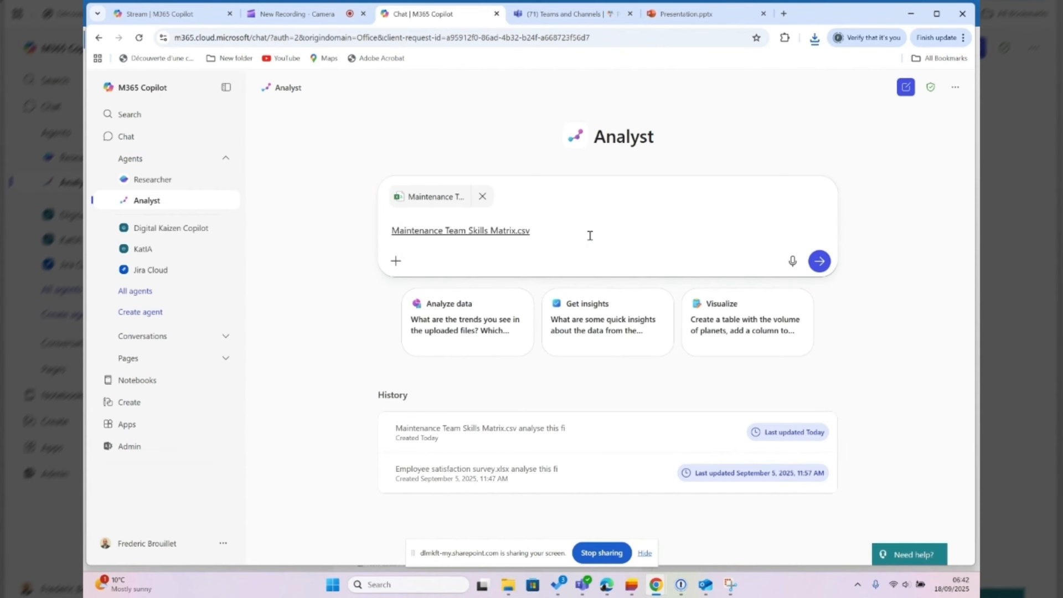
type("Anlyse this file for me")
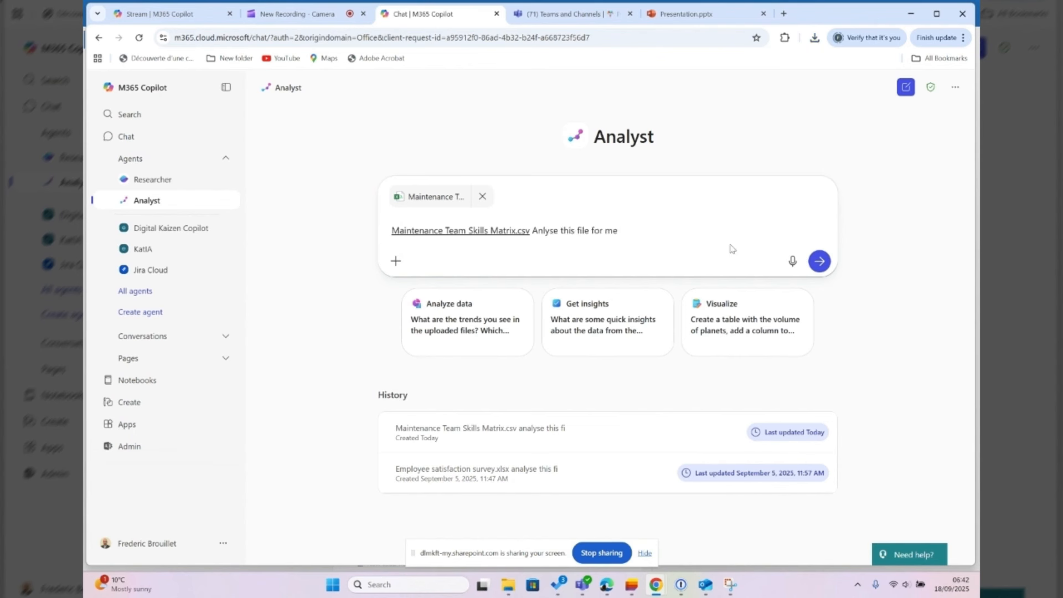
left_click(820, 262)
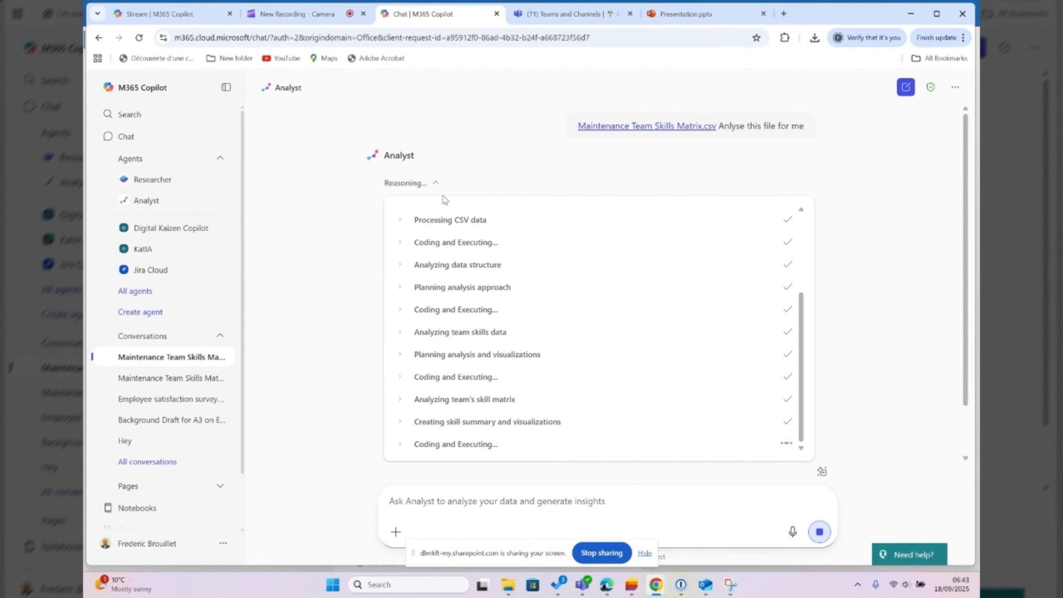
Examine Analyst's reasoning steps, expanding the first code executions and the dataset column examination to review the Python code and its output
scroll(507, 277, "up", 1)
scroll(507, 276, "up", 5)
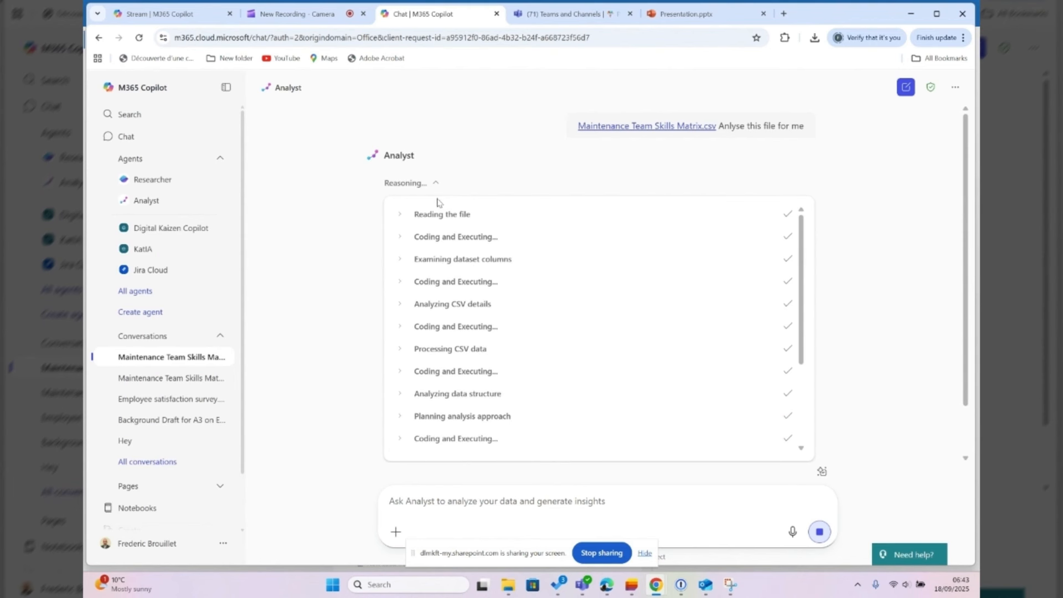
left_click(399, 237)
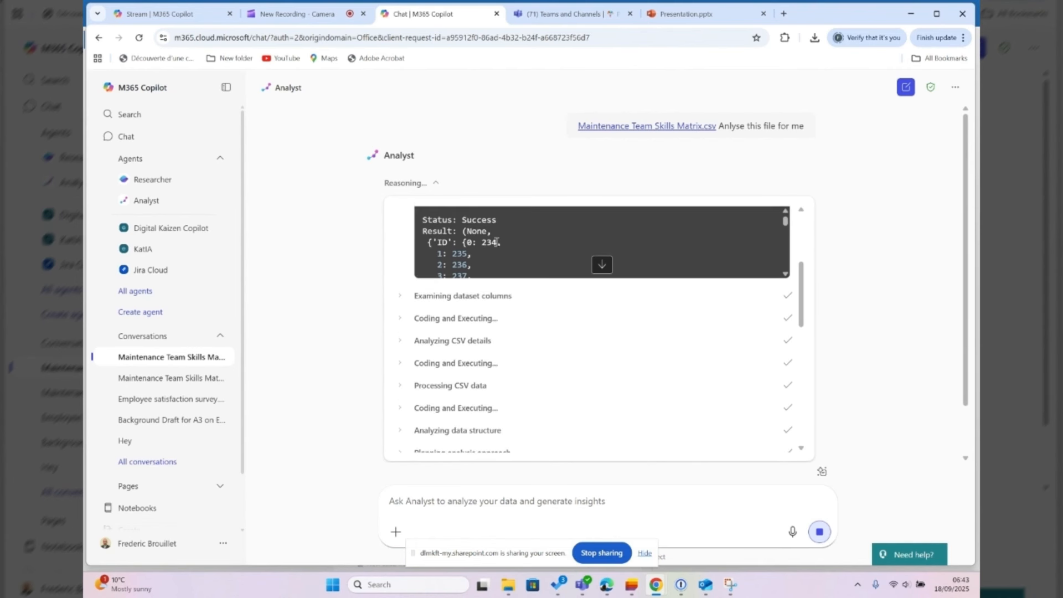
left_click(410, 307)
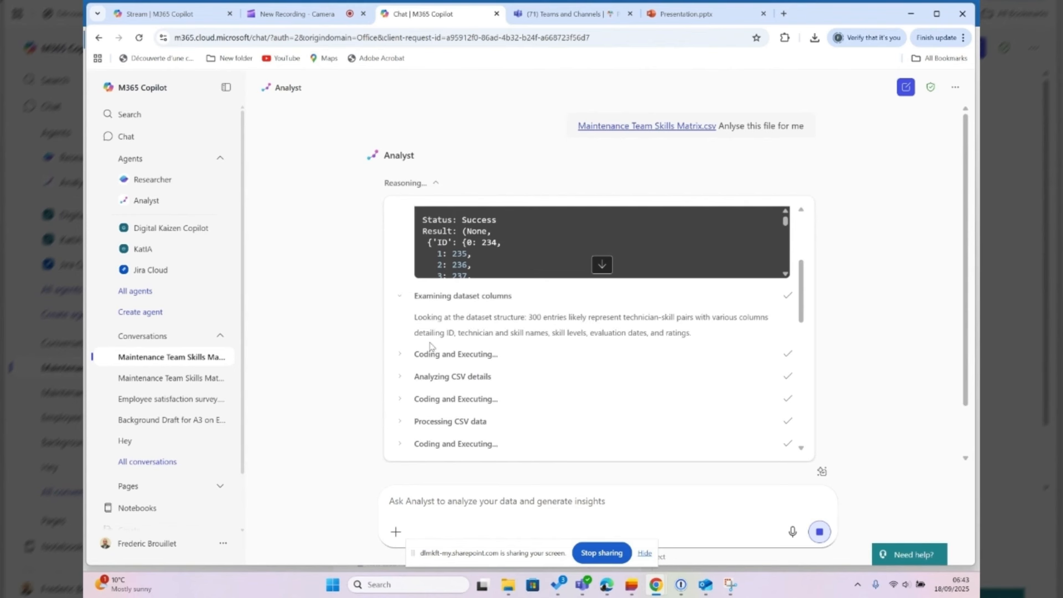
left_click(397, 357)
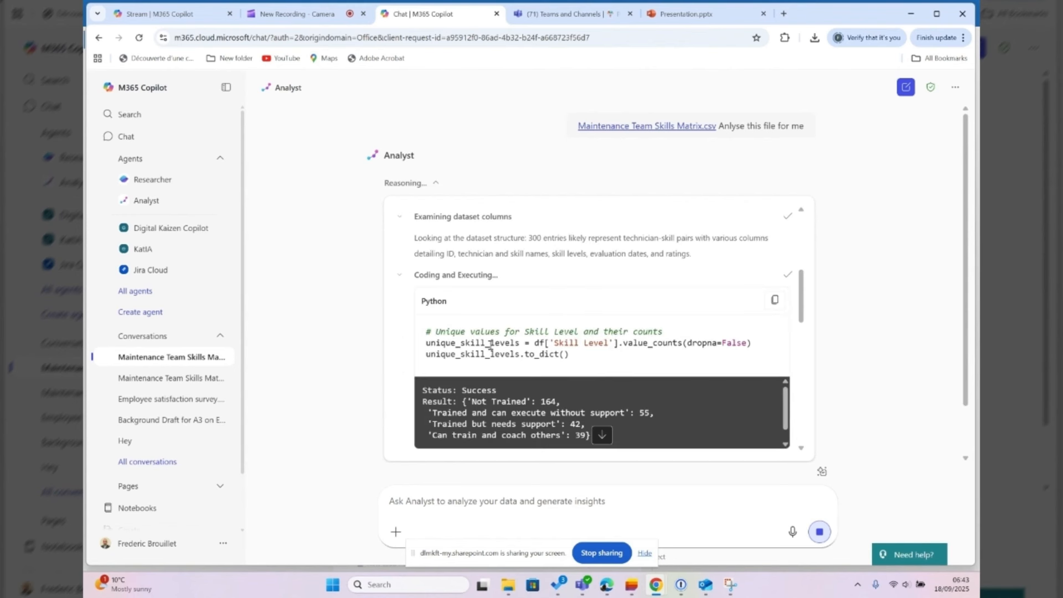
scroll(490, 349, "down", 3)
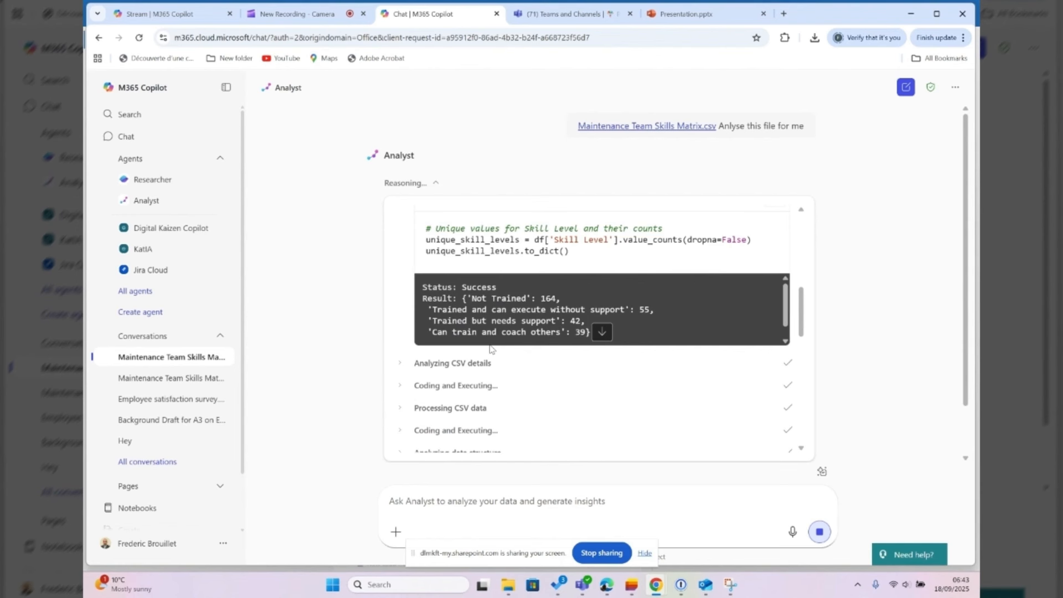
scroll(490, 348, "up", 2)
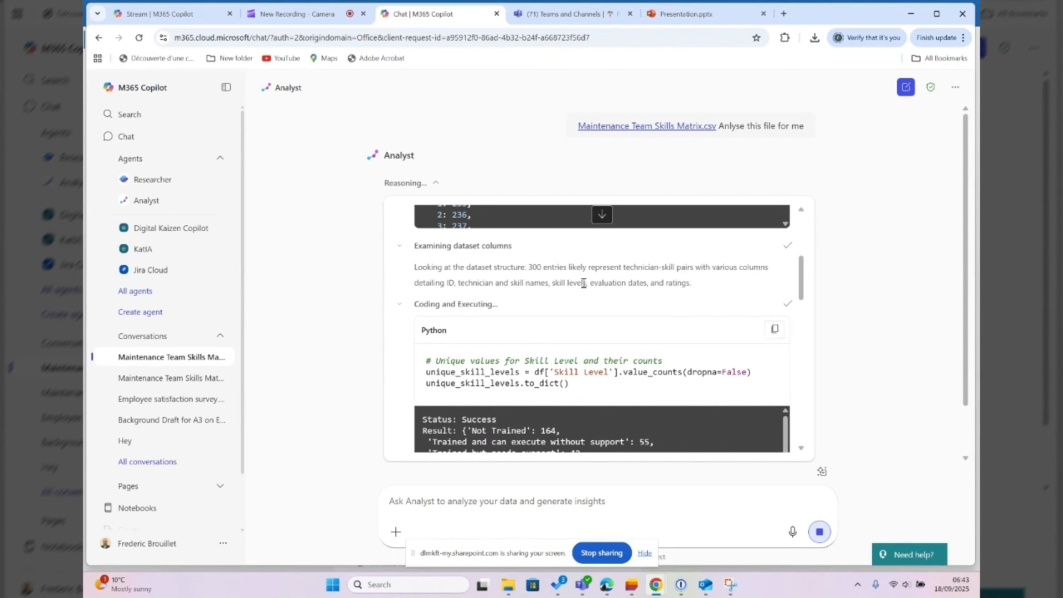
scroll(584, 283, "down", 2)
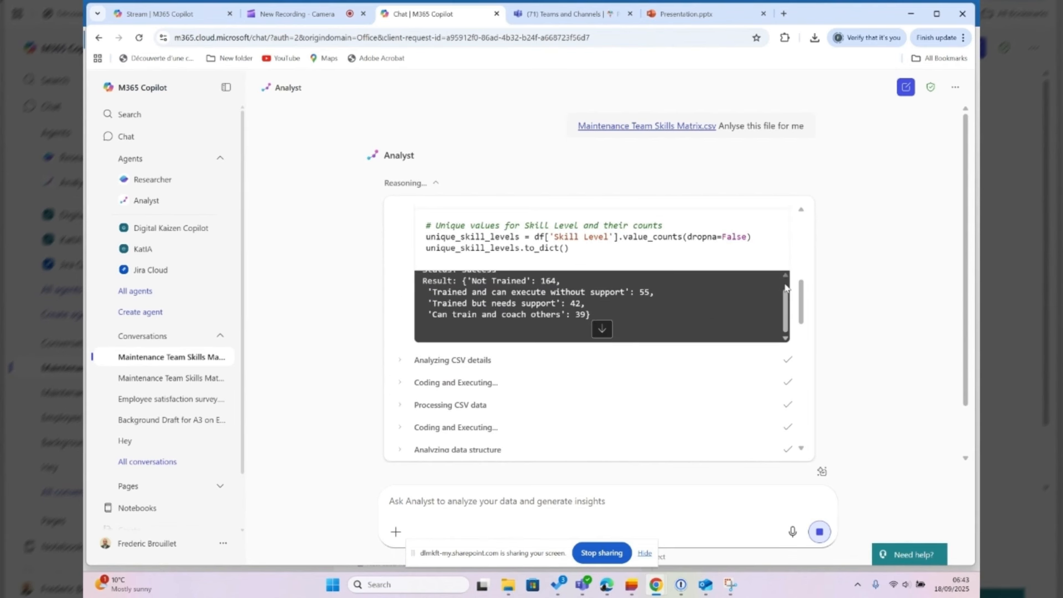
scroll(757, 369, "down", 2)
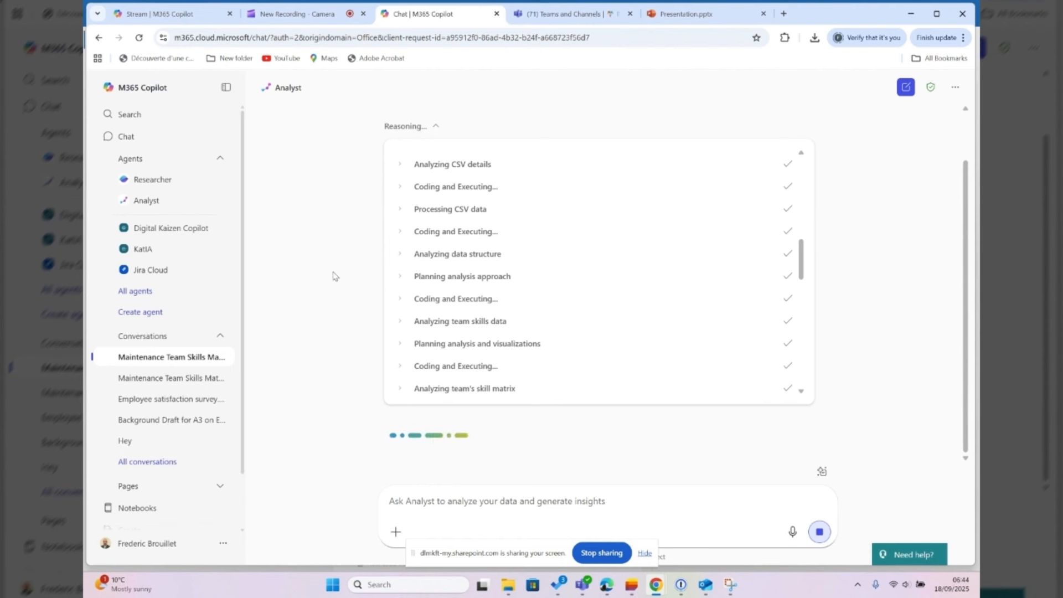
scroll(482, 321, "down", 8)
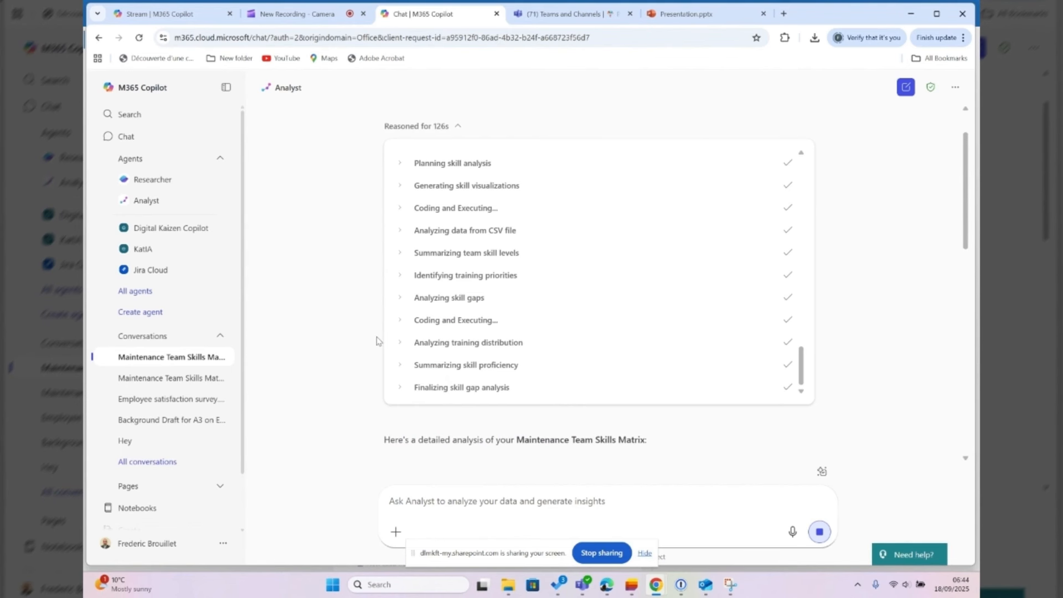
Review the start of Analyst's response, from the reasoning list down to the Overview of the Dataset section
scroll(327, 361, "down", 2)
scroll(326, 361, "down", 2)
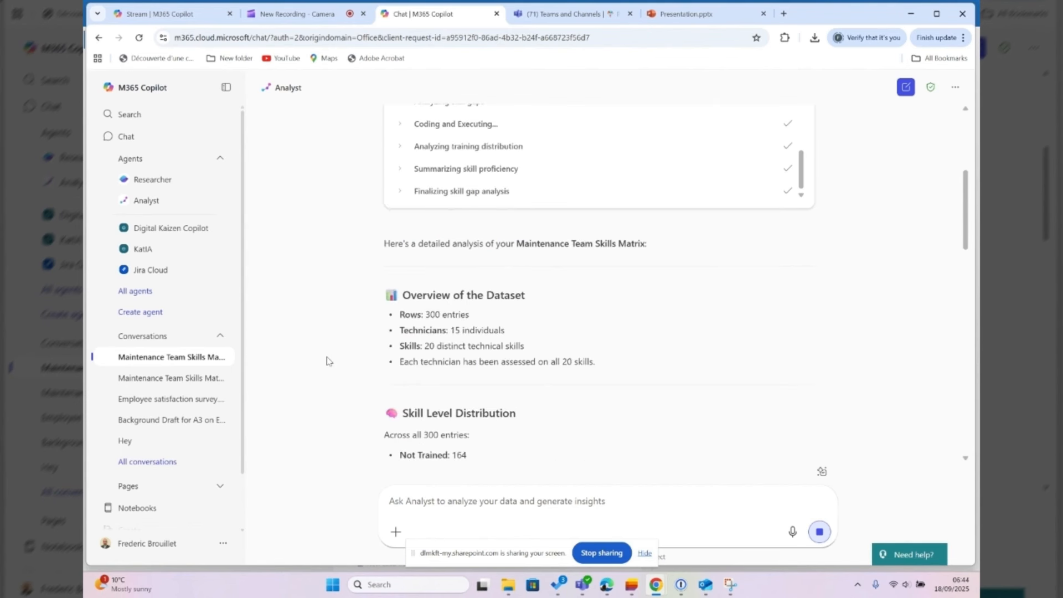
scroll(327, 361, "up", 4)
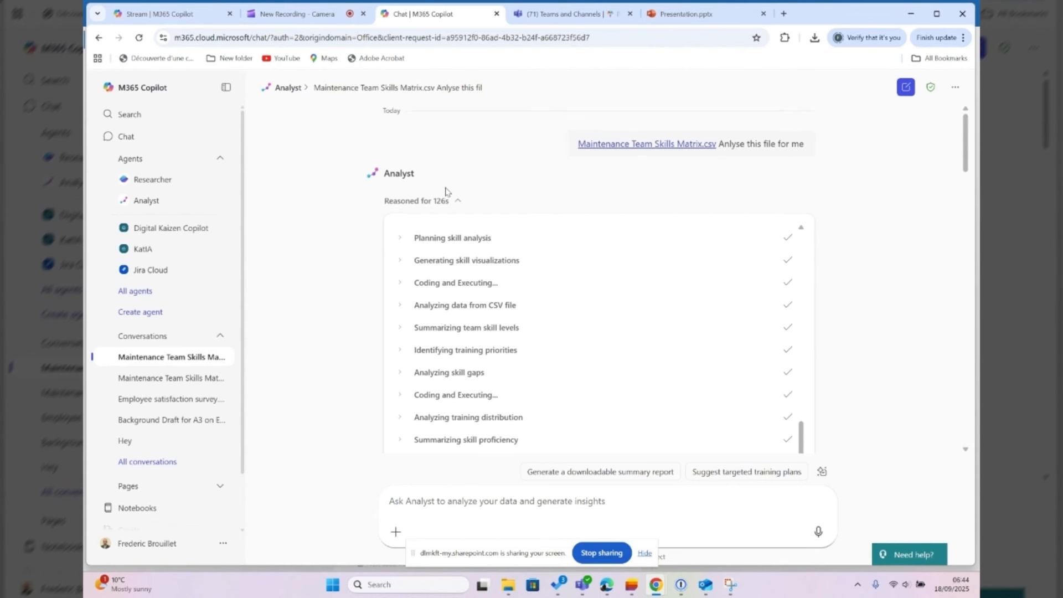
scroll(471, 210, "down", 1)
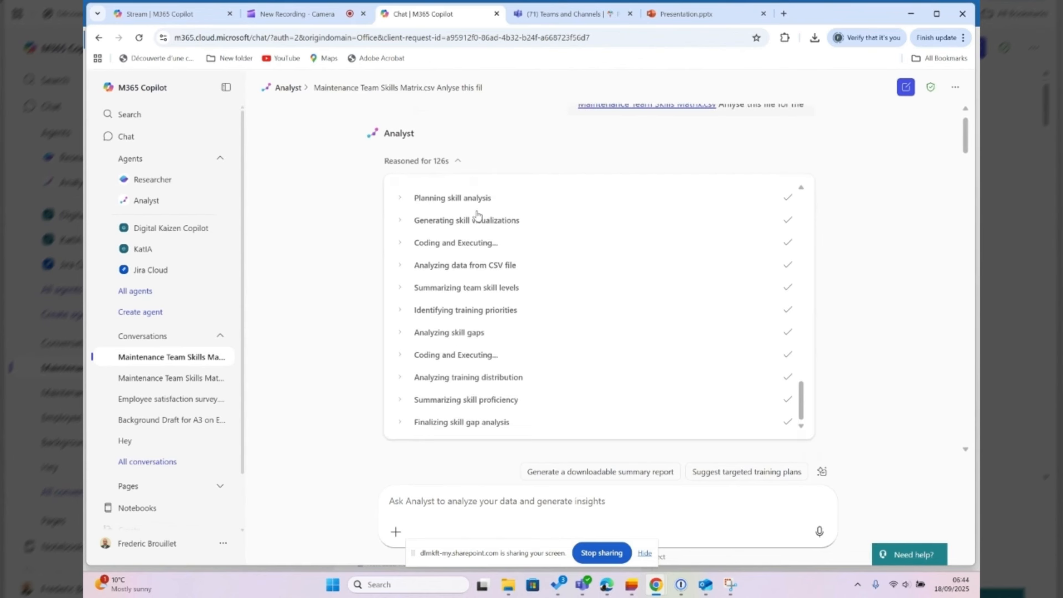
scroll(477, 215, "up", 1)
scroll(477, 215, "down", 2)
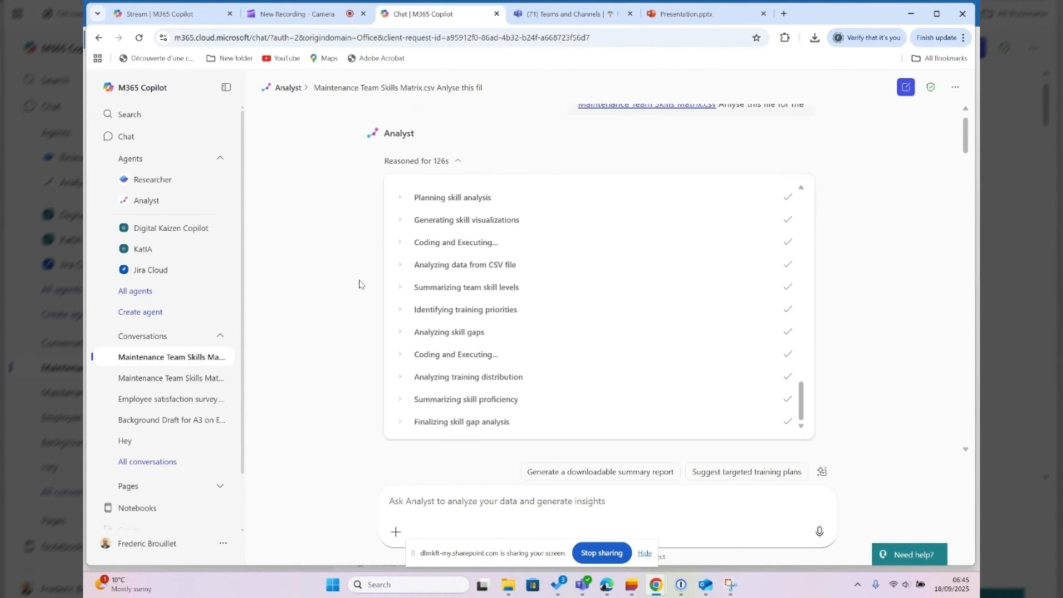
scroll(359, 284, "down", 3)
scroll(358, 284, "down", 2)
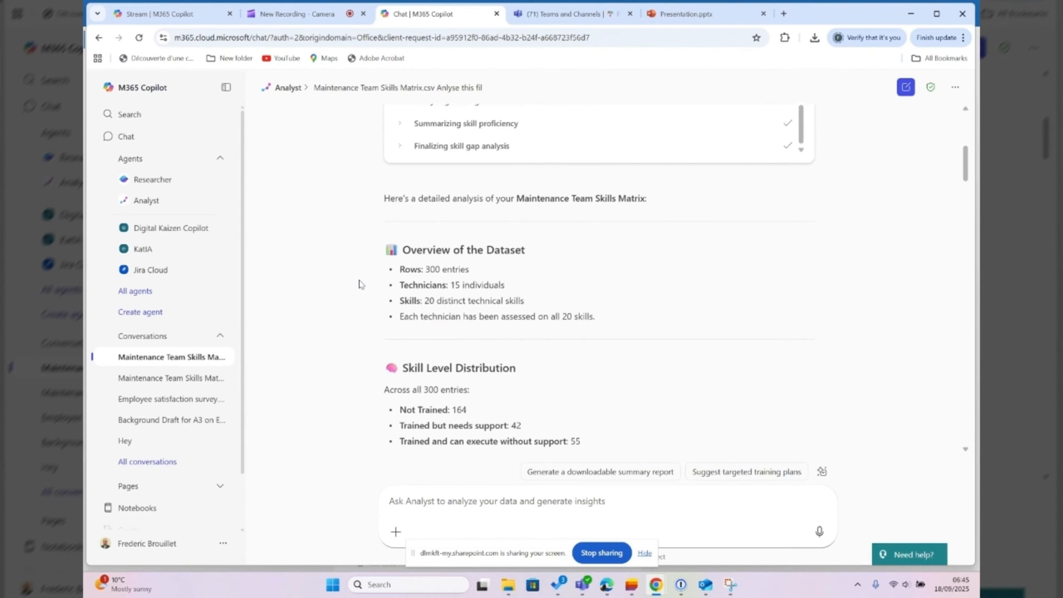
scroll(359, 284, "down", 1)
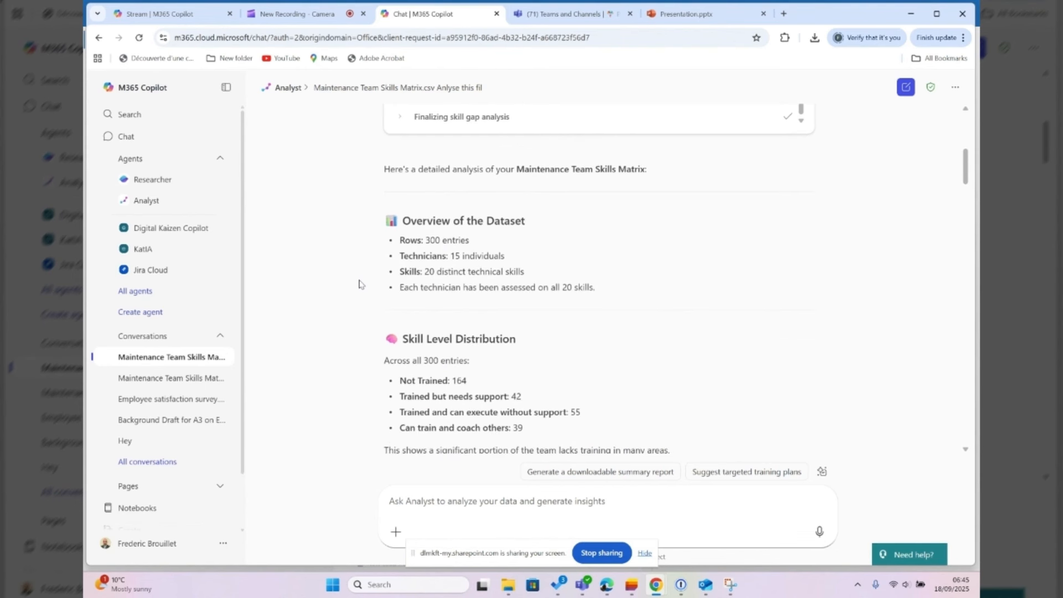
scroll(382, 268, "down", 1)
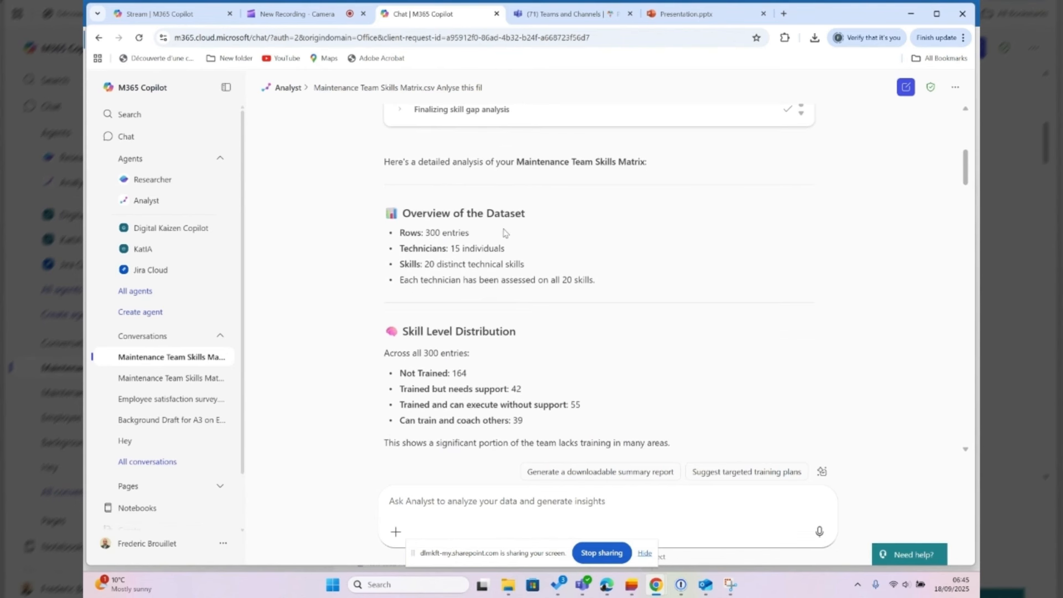
Examine the Skill Level Distribution section and its Overall Distribution of Skill Levels bar chart
scroll(504, 233, "down", 1)
scroll(504, 233, "down", 1)
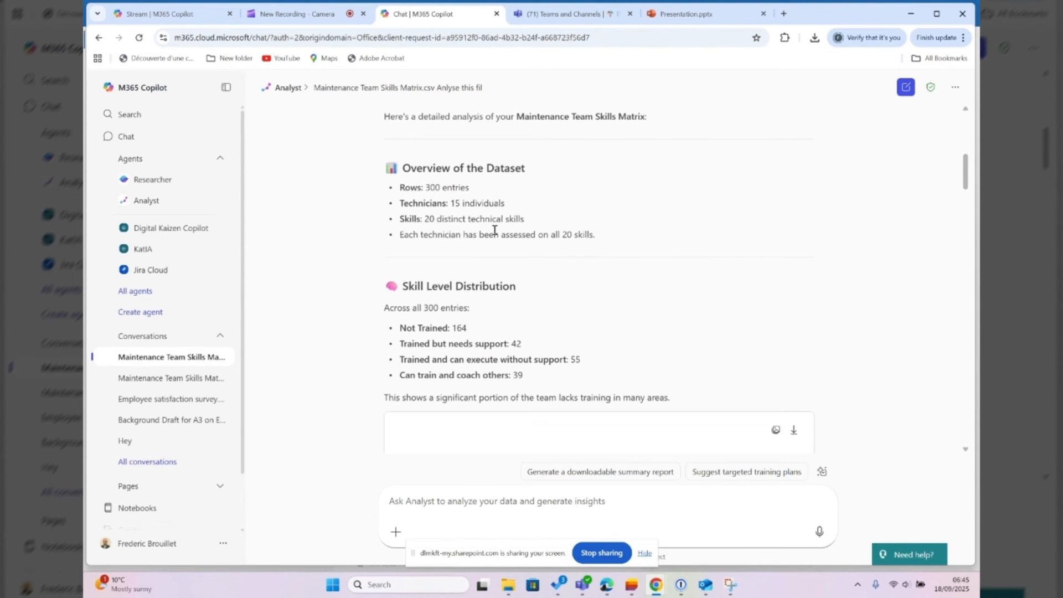
scroll(506, 216, "down", 2)
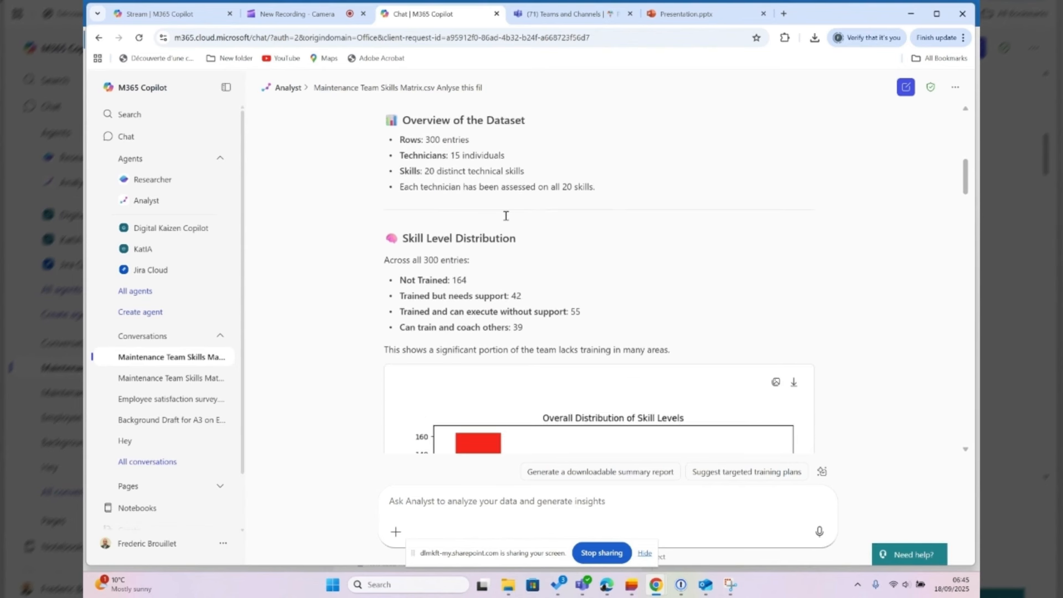
scroll(505, 216, "down", 2)
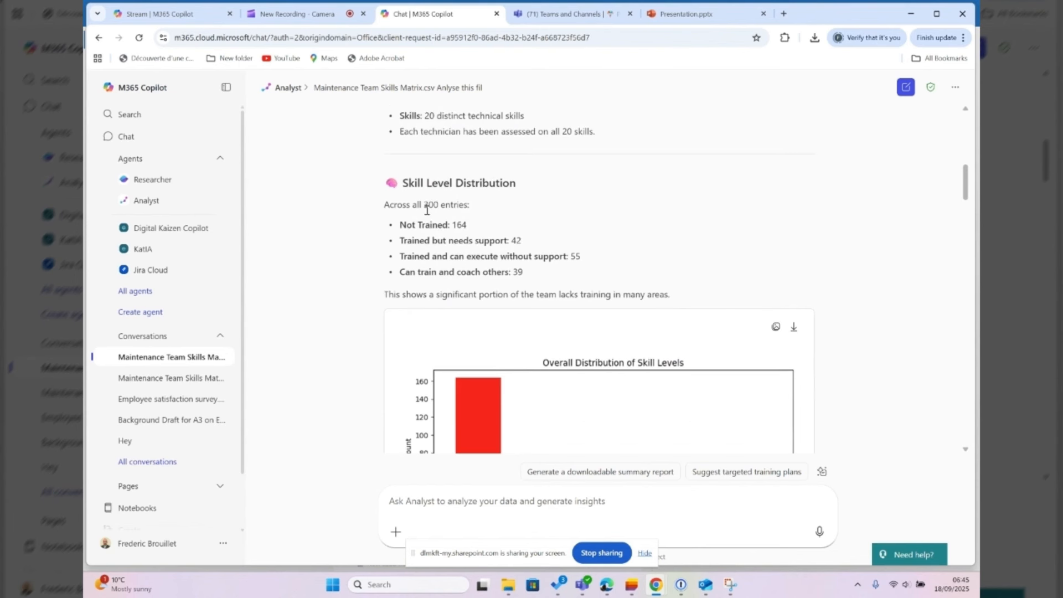
scroll(504, 232, "down", 1)
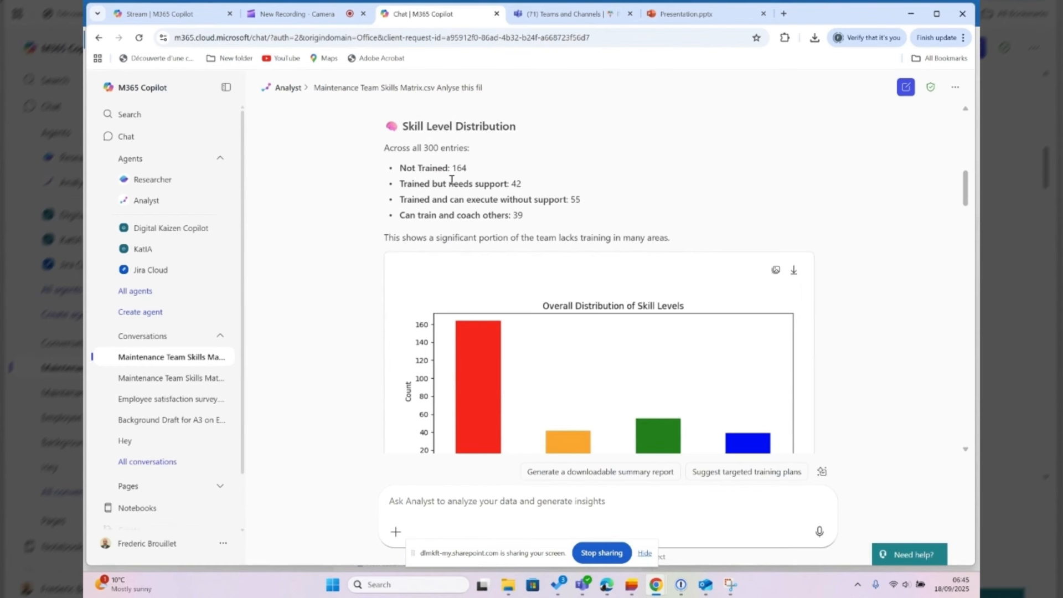
scroll(535, 172, "down", 1)
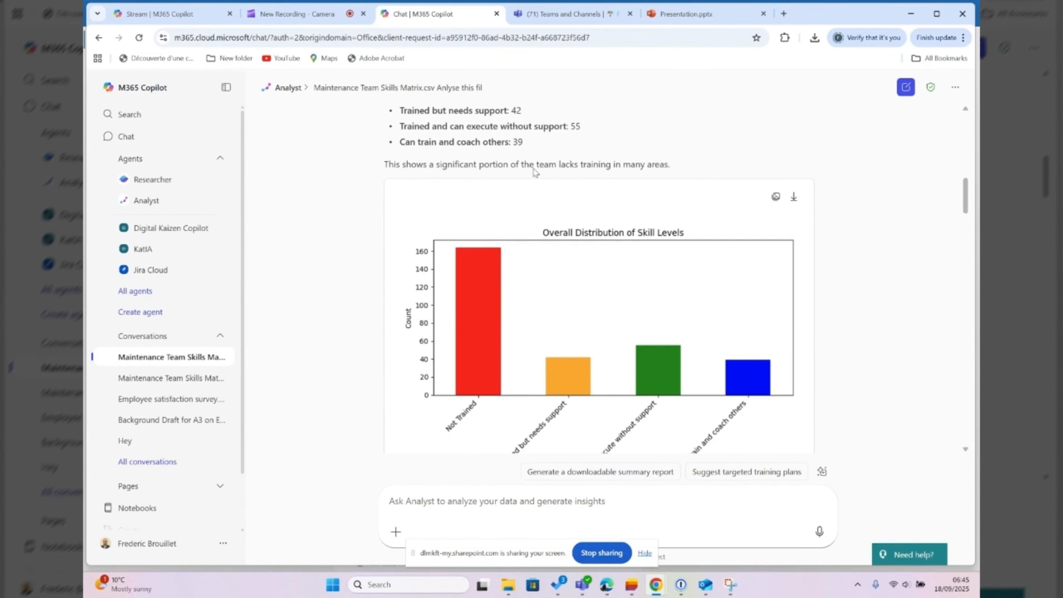
scroll(462, 287, "down", 1)
scroll(463, 288, "down", 1)
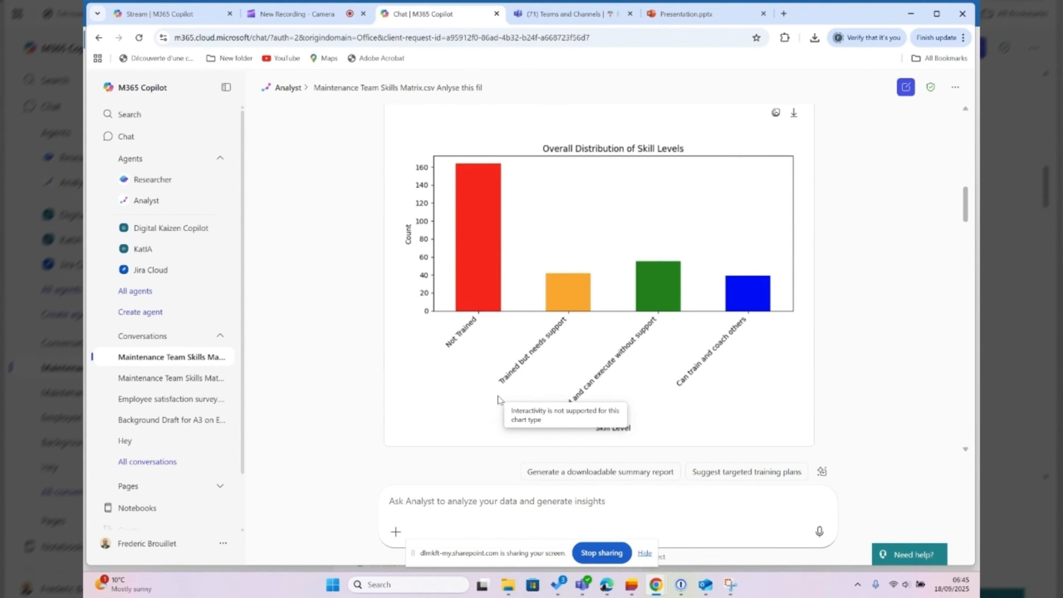
scroll(732, 242, "down", 1)
Examine the Technician Skill Profiles section, including the best and least trained lists and the Skill Level Counts per Technician chart
scroll(731, 243, "down", 3)
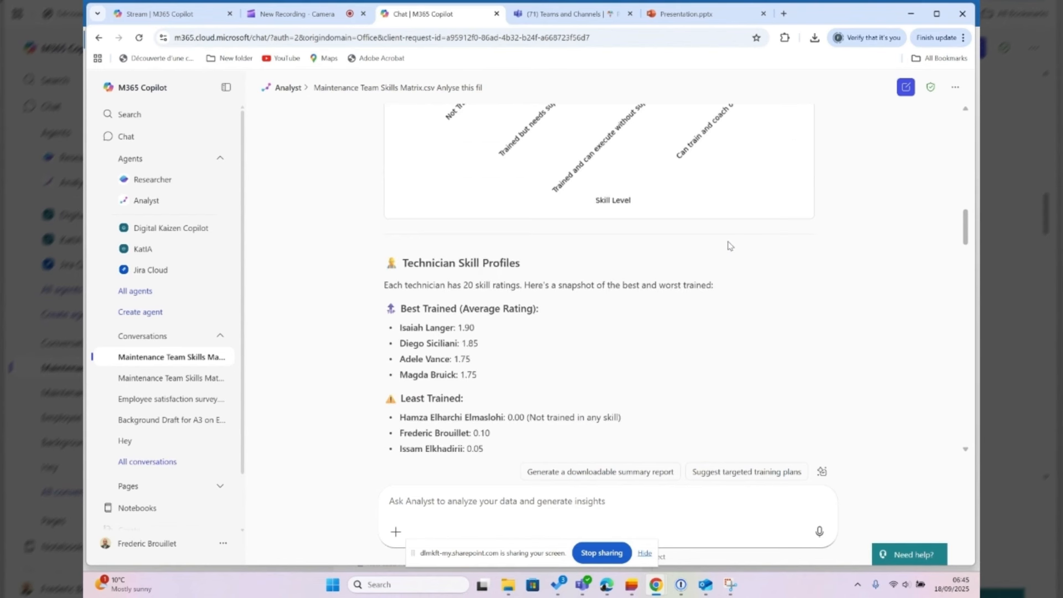
scroll(730, 245, "down", 1)
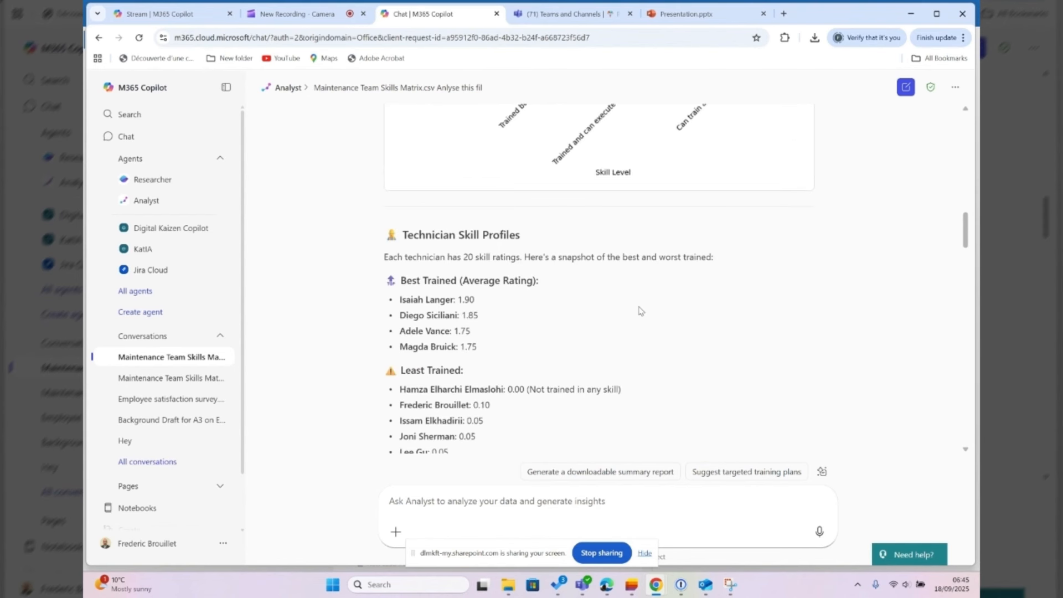
scroll(641, 311, "down", 1)
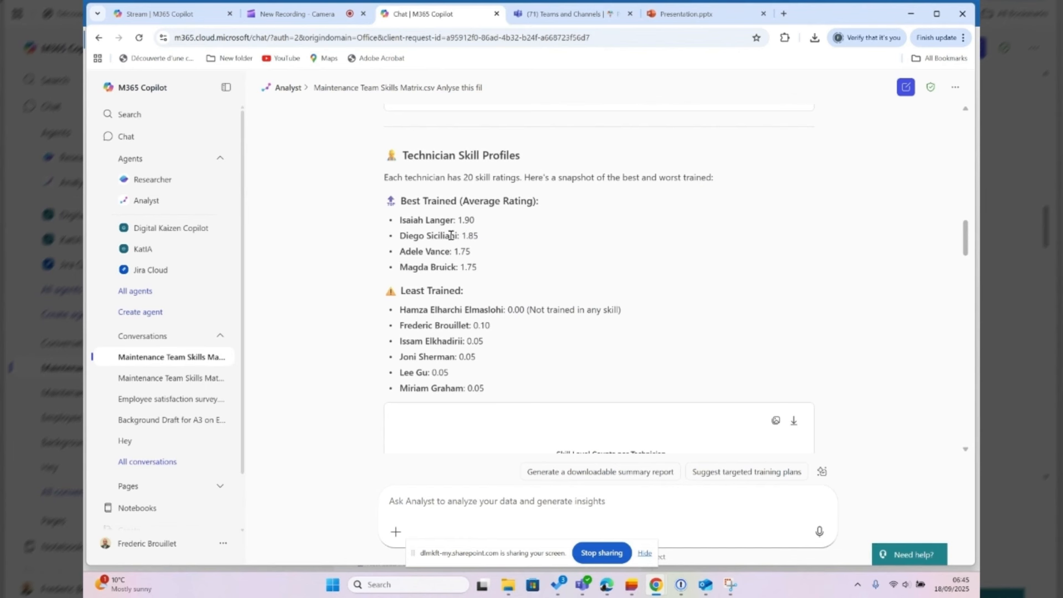
scroll(441, 282, "down", 1)
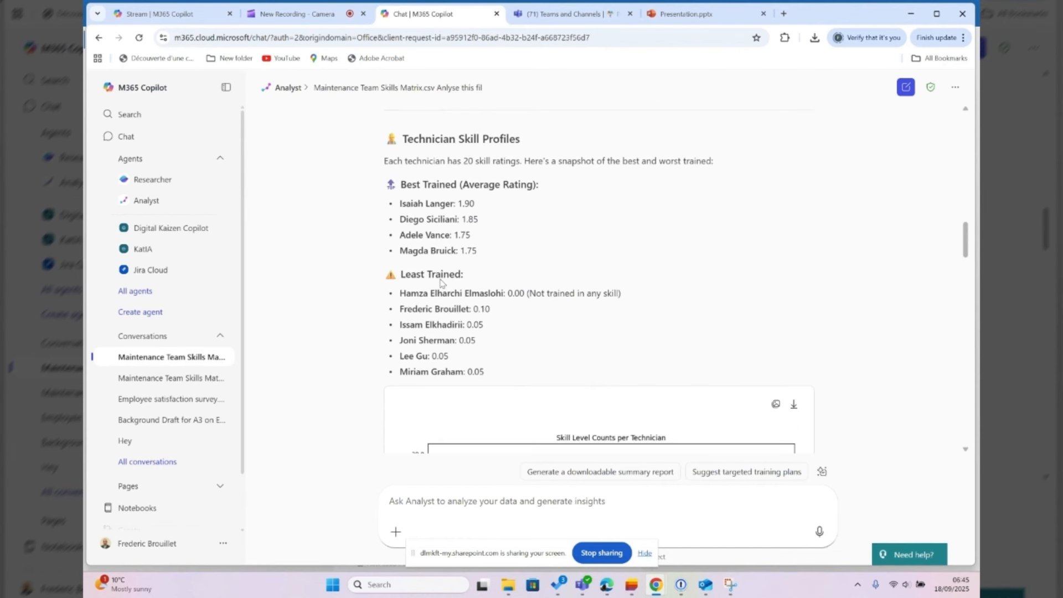
scroll(441, 283, "down", 1)
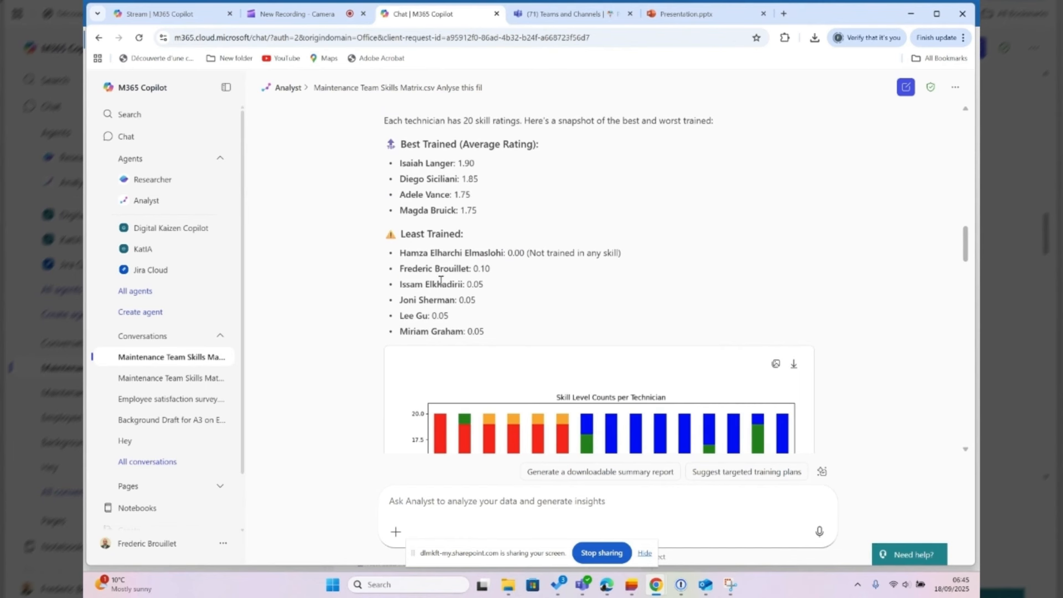
scroll(441, 282, "down", 2)
scroll(441, 284, "down", 2)
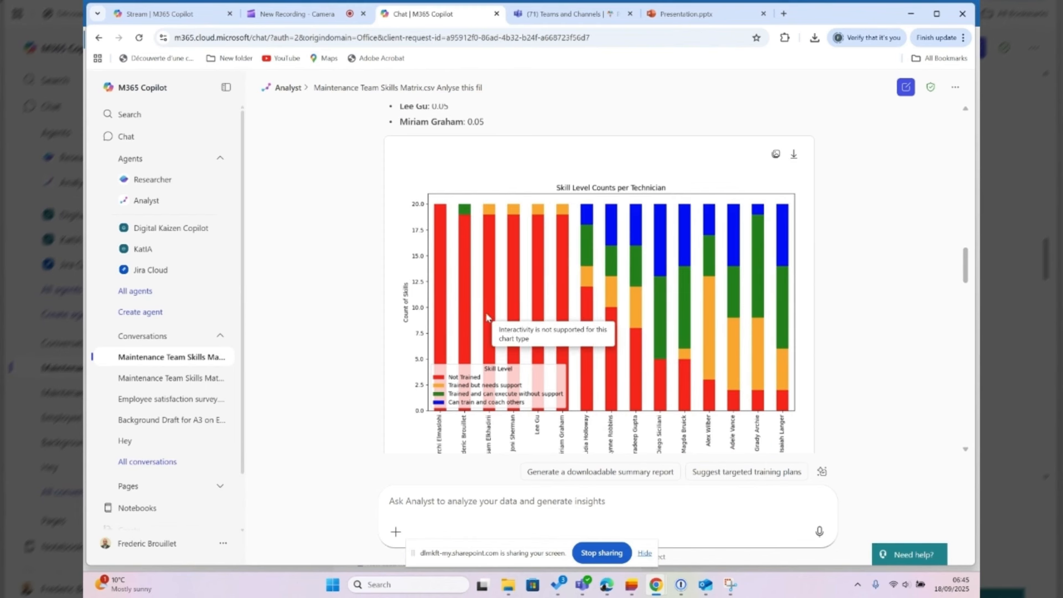
scroll(486, 317, "down", 1)
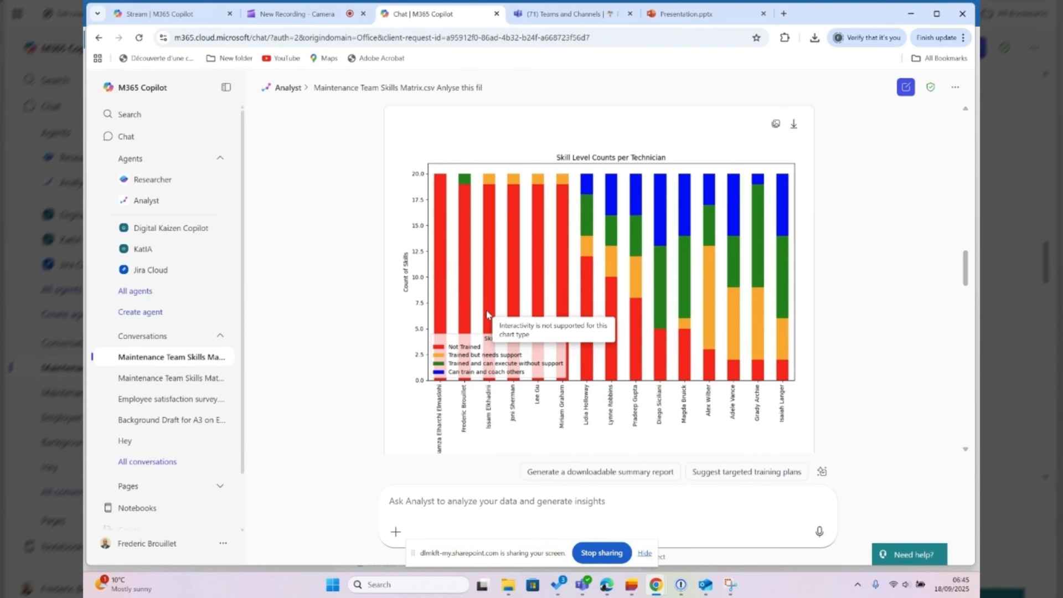
scroll(486, 314, "up", 1)
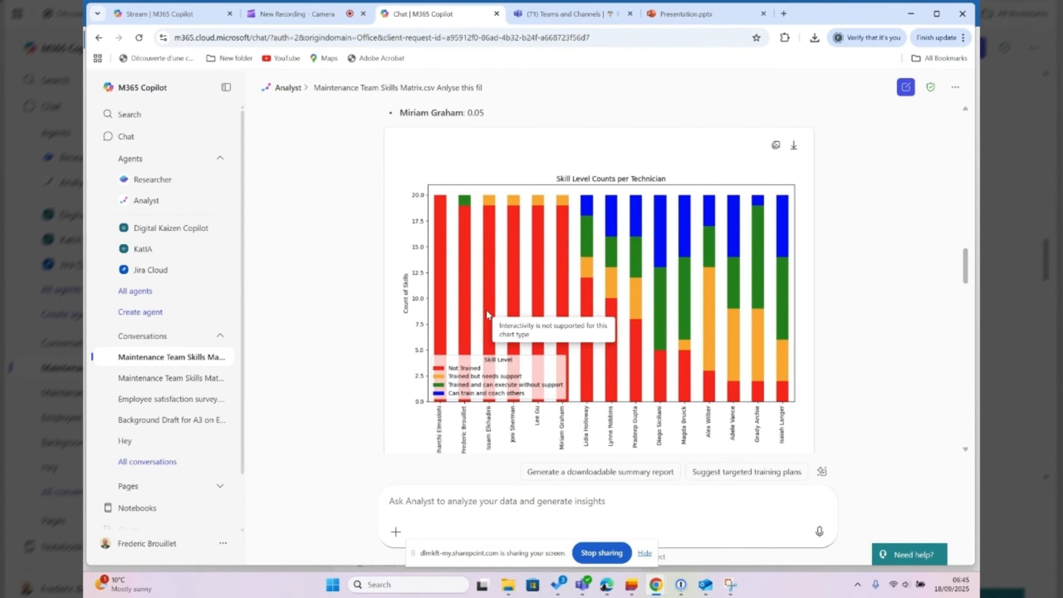
scroll(486, 313, "down", 4)
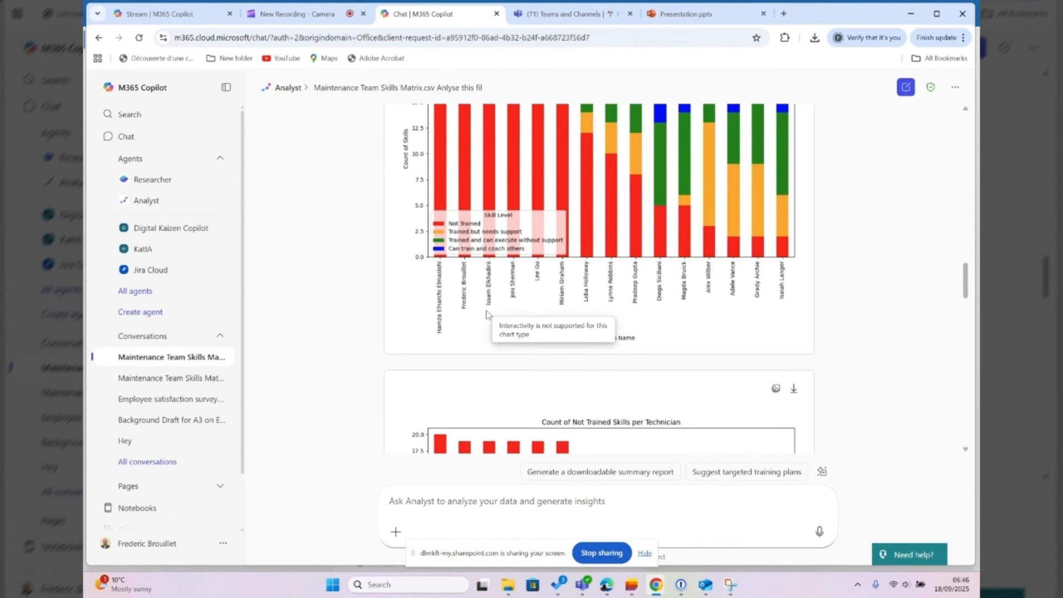
scroll(487, 314, "down", 4)
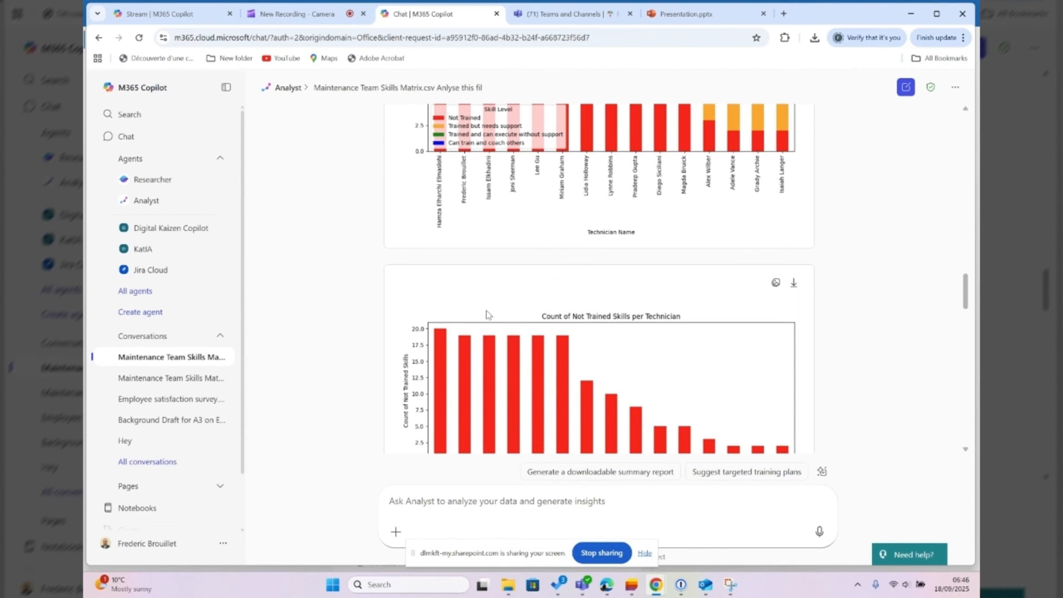
Revisit the response from its beginning and compare the charts through to the Count of Not Trained Skills per Technician chart
scroll(486, 314, "up", 5)
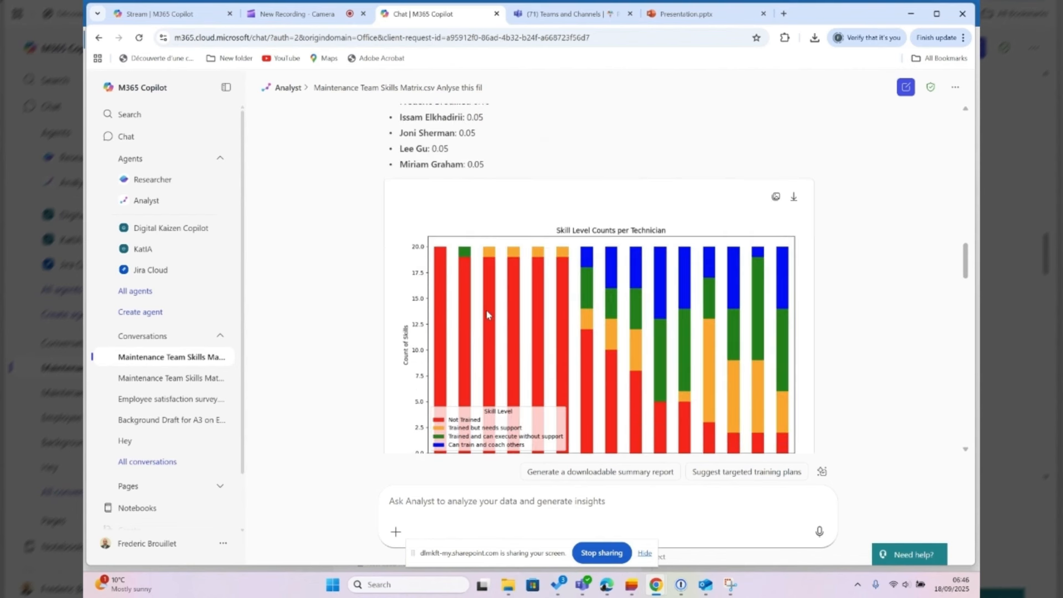
scroll(486, 314, "up", 5)
scroll(487, 314, "up", 5)
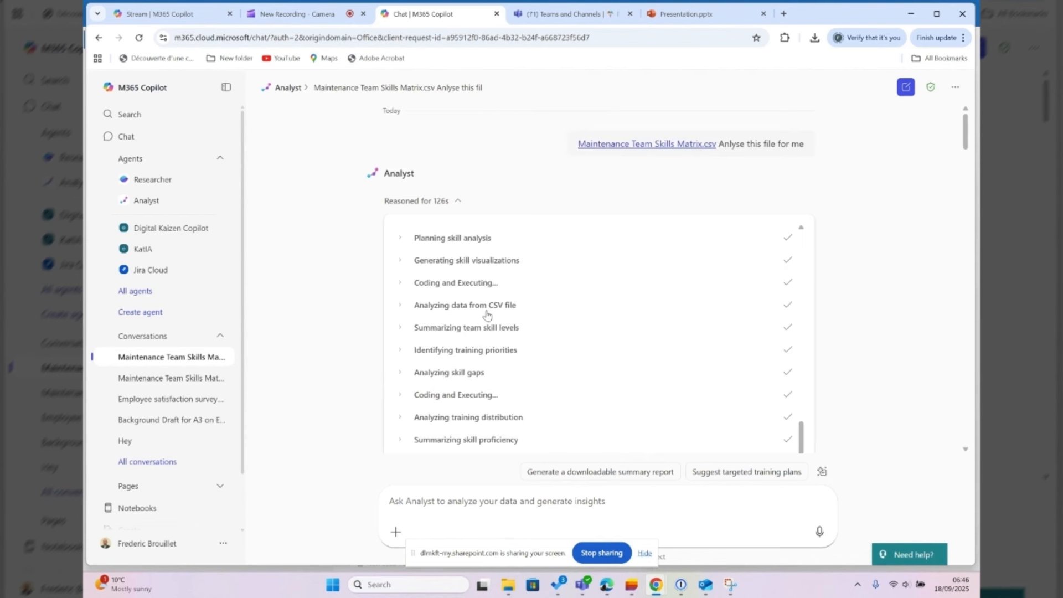
scroll(487, 314, "down", 5)
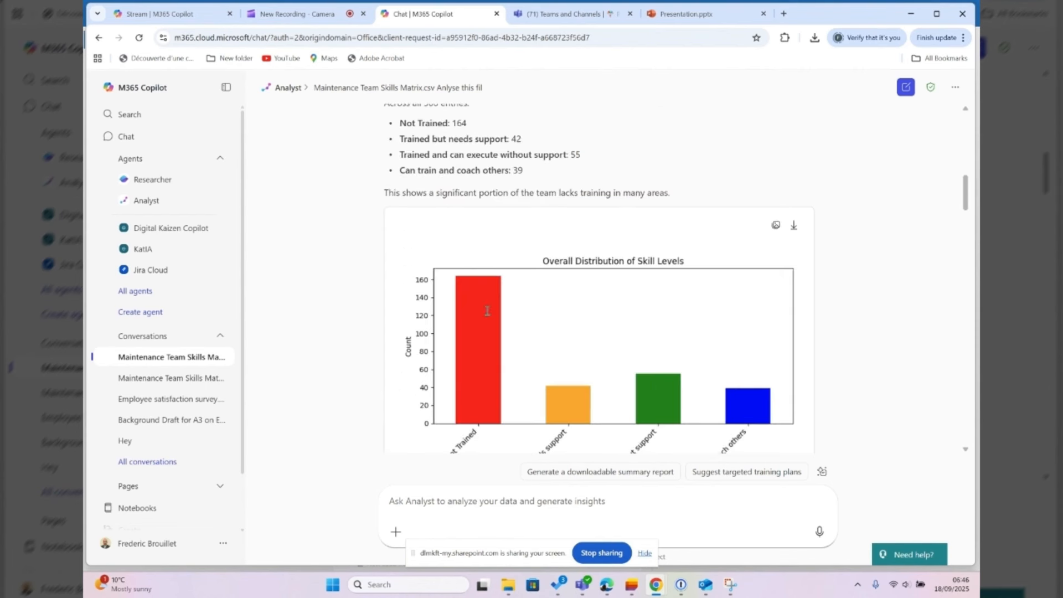
scroll(487, 313, "down", 5)
scroll(487, 314, "down", 4)
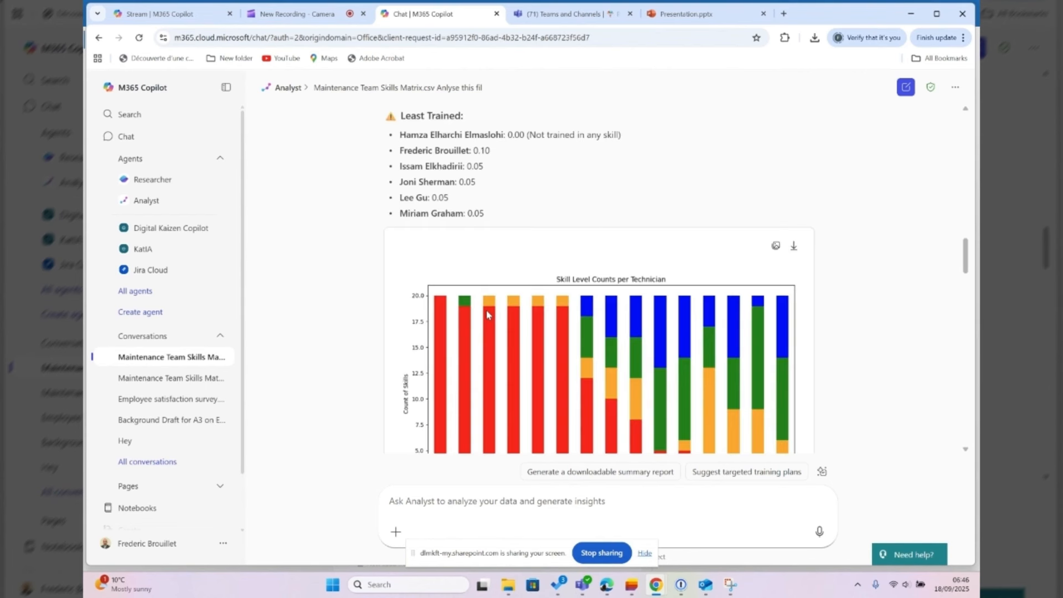
scroll(486, 314, "down", 3)
scroll(486, 314, "down", 1)
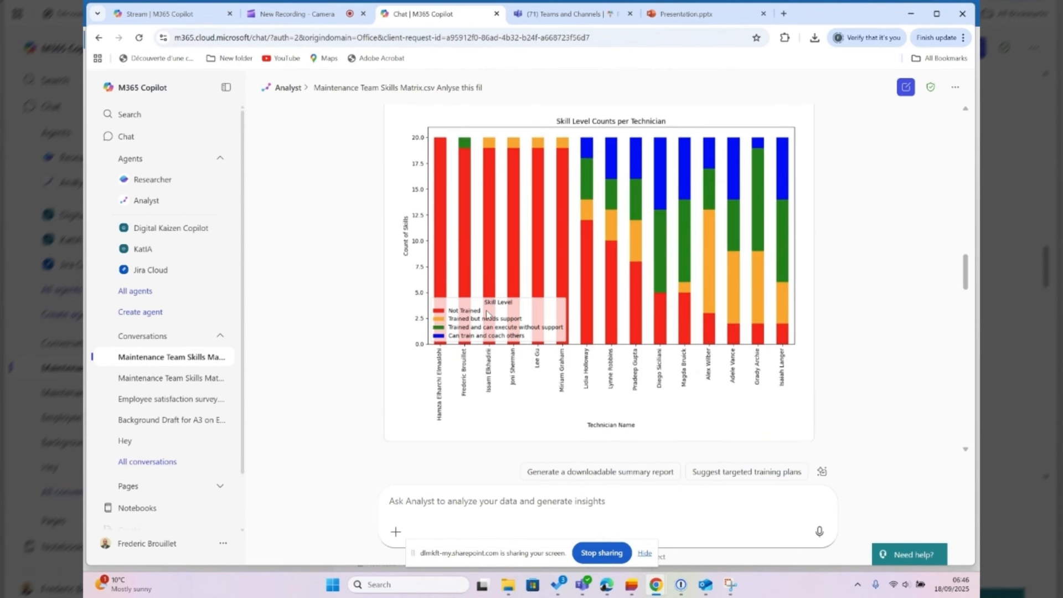
scroll(486, 313, "down", 5)
scroll(486, 313, "down", 1)
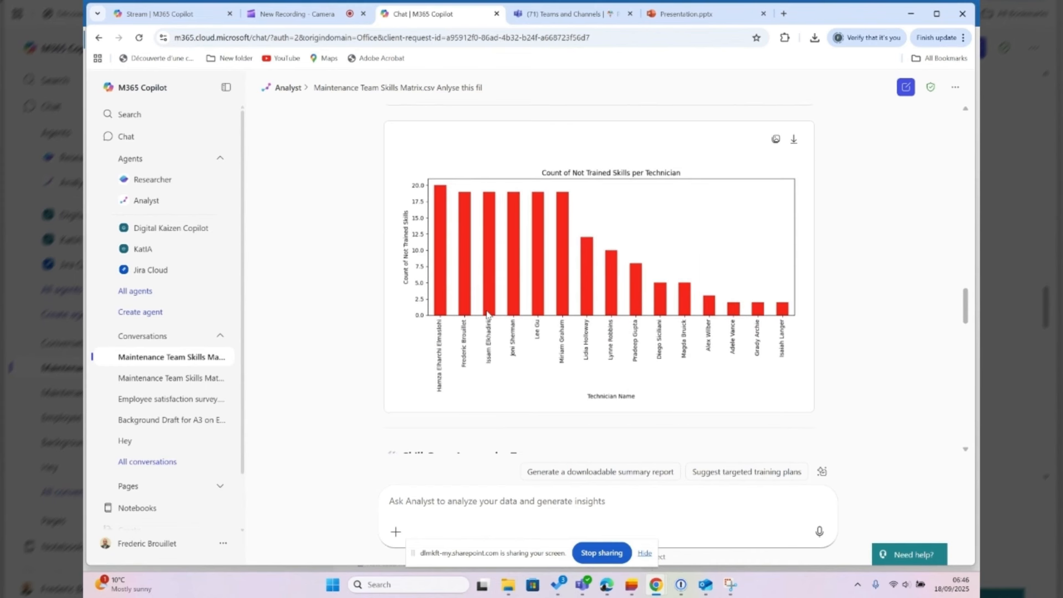
Read the Skill Gaps Across the Team table of skills with the most "Not Trained" ratings, through to the training priority note
scroll(487, 313, "down", 3)
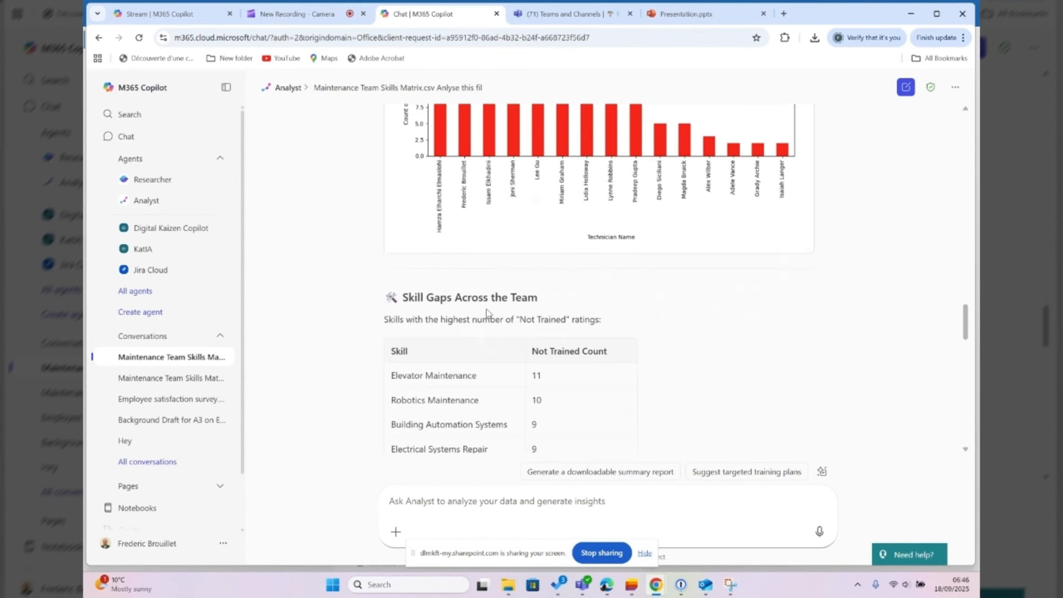
scroll(487, 314, "down", 1)
scroll(486, 314, "down", 1)
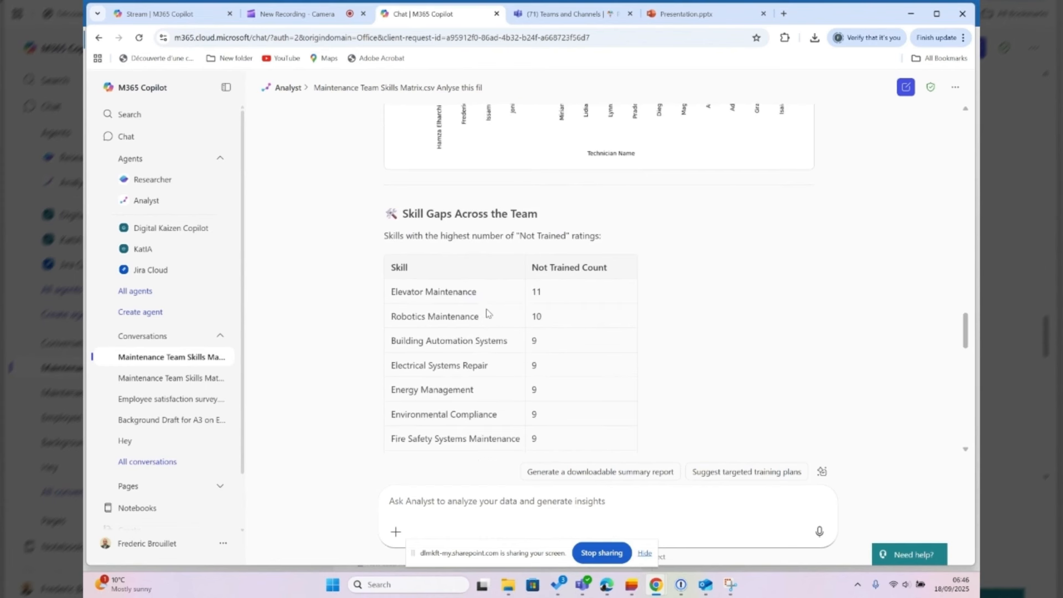
scroll(487, 313, "down", 1)
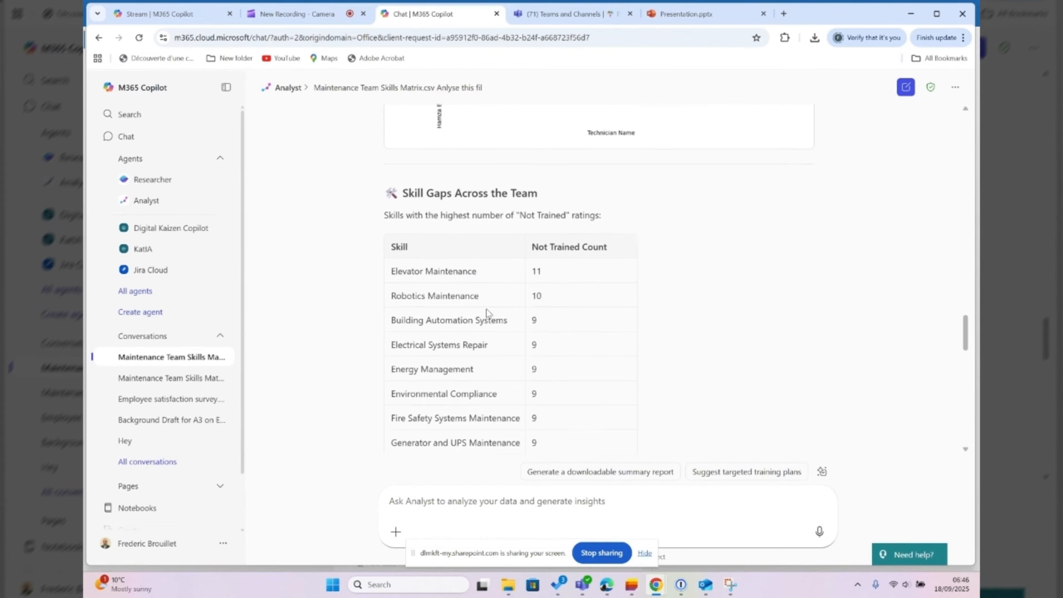
scroll(489, 310, "down", 1)
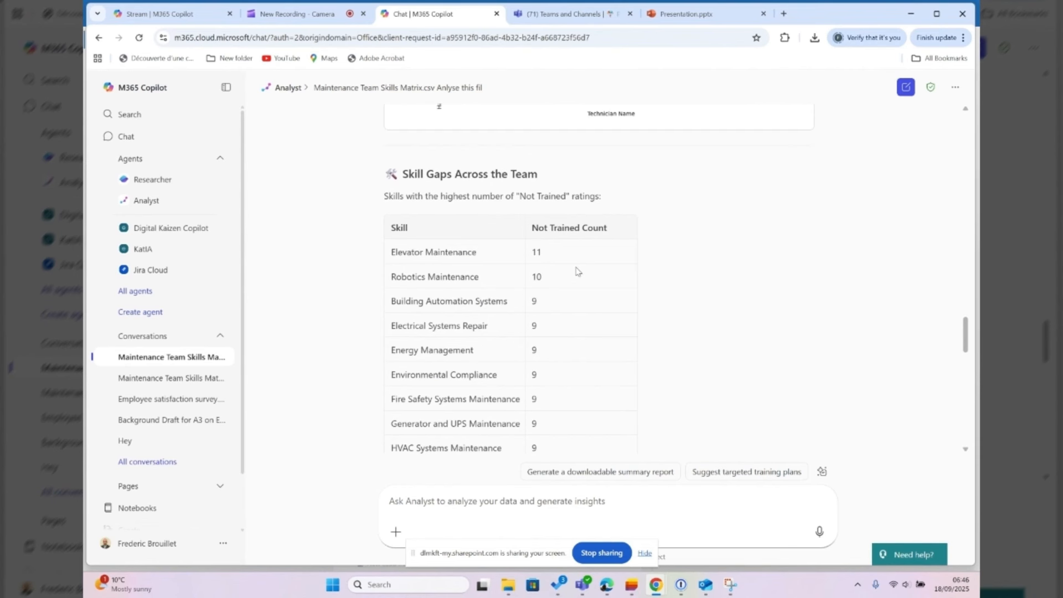
scroll(577, 272, "down", 1)
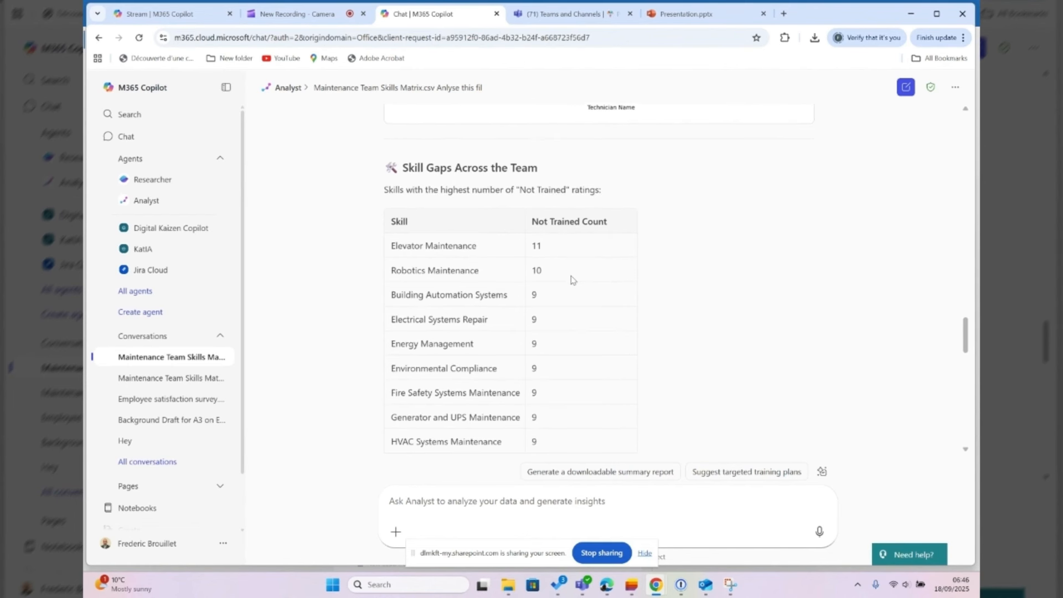
scroll(572, 279, "down", 1)
scroll(572, 280, "down", 3)
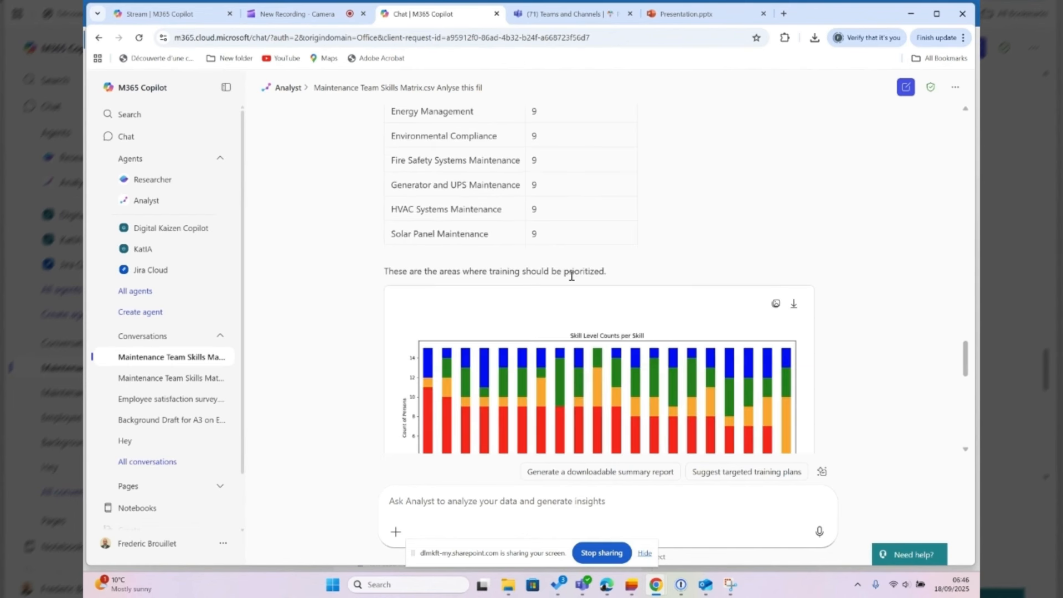
Read the Evaluation Dates, Training Required Flag and Summary sections through to the suggested follow-ups at the end of the response
scroll(572, 276, "down", 3)
scroll(572, 280, "down", 3)
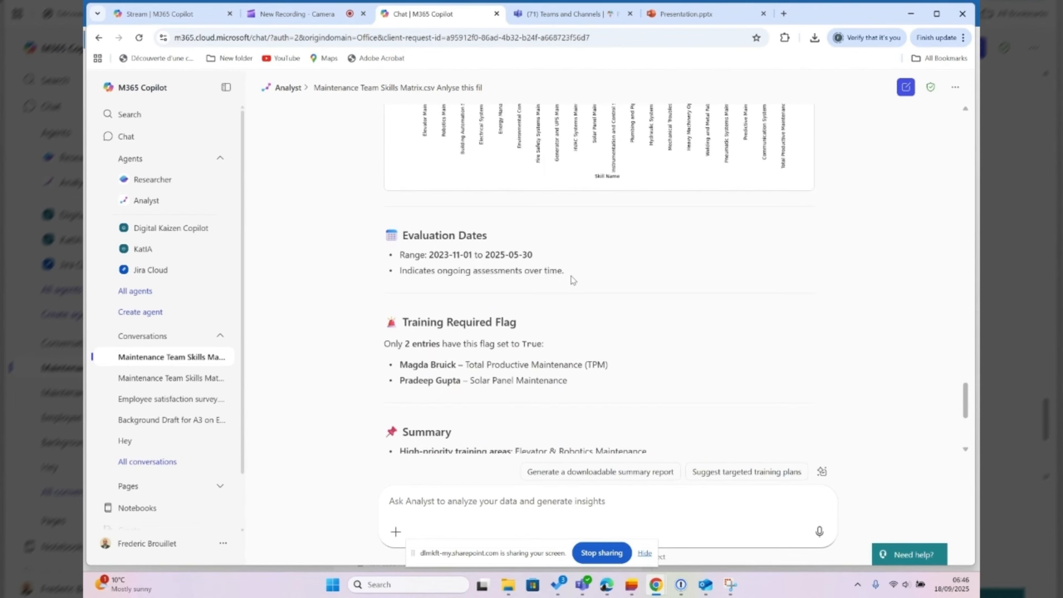
scroll(572, 280, "down", 2)
scroll(572, 280, "up", 2)
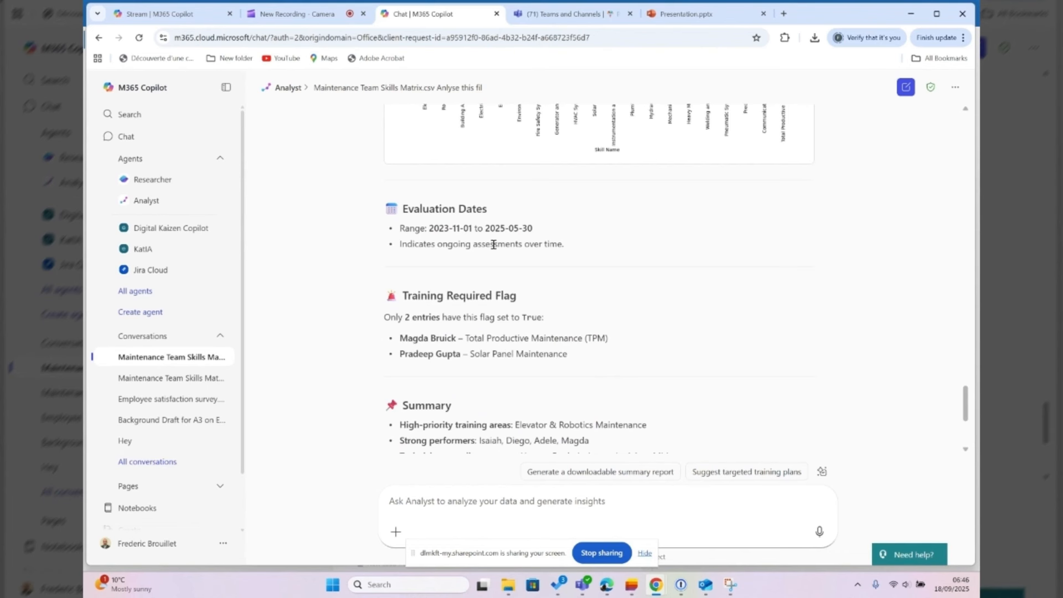
scroll(493, 244, "down", 1)
scroll(494, 244, "down", 1)
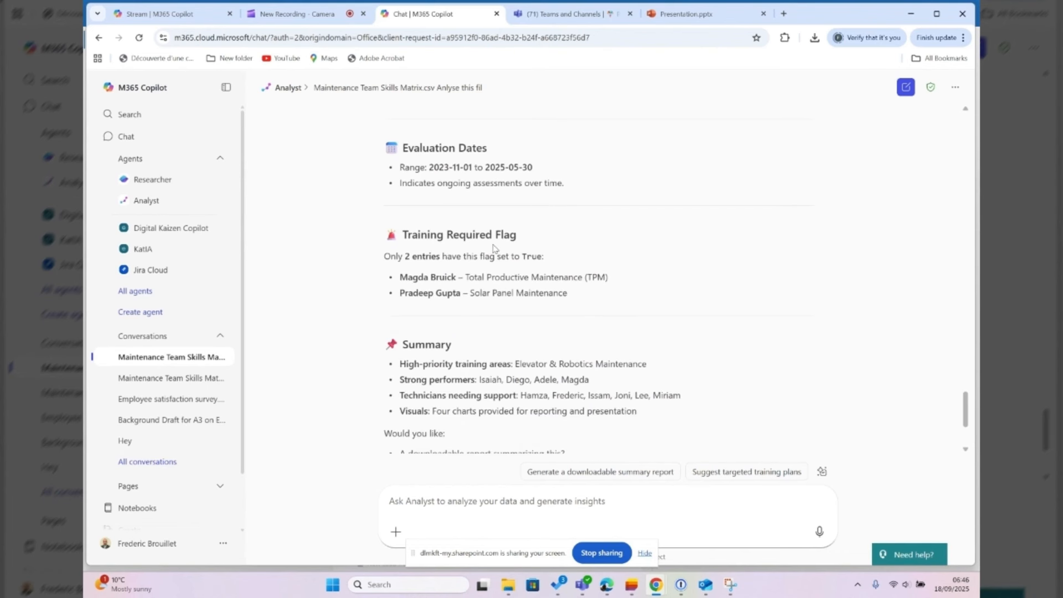
scroll(494, 248, "down", 1)
scroll(495, 248, "down", 1)
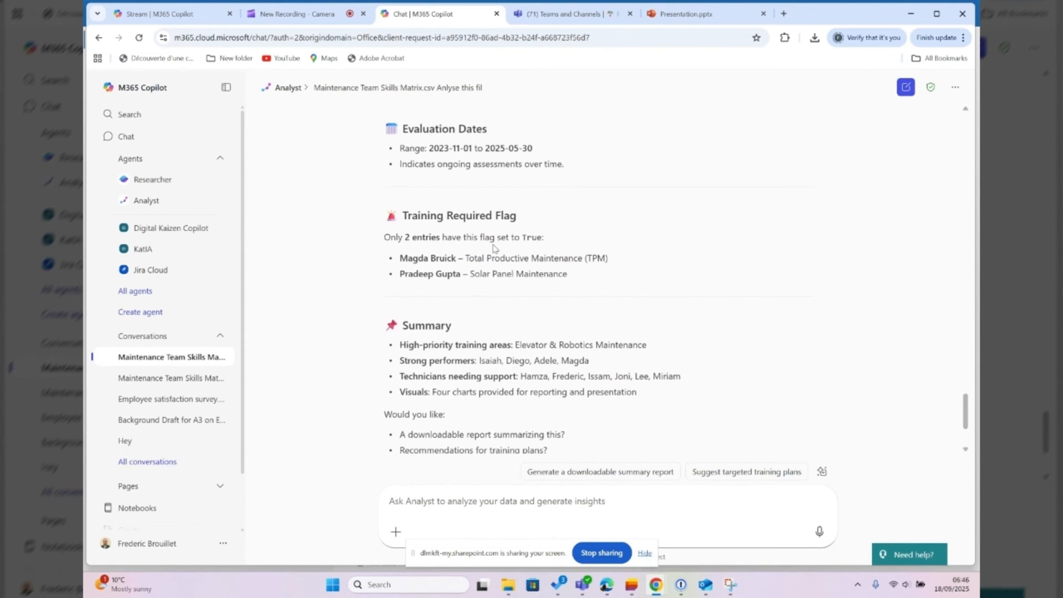
scroll(495, 248, "down", 1)
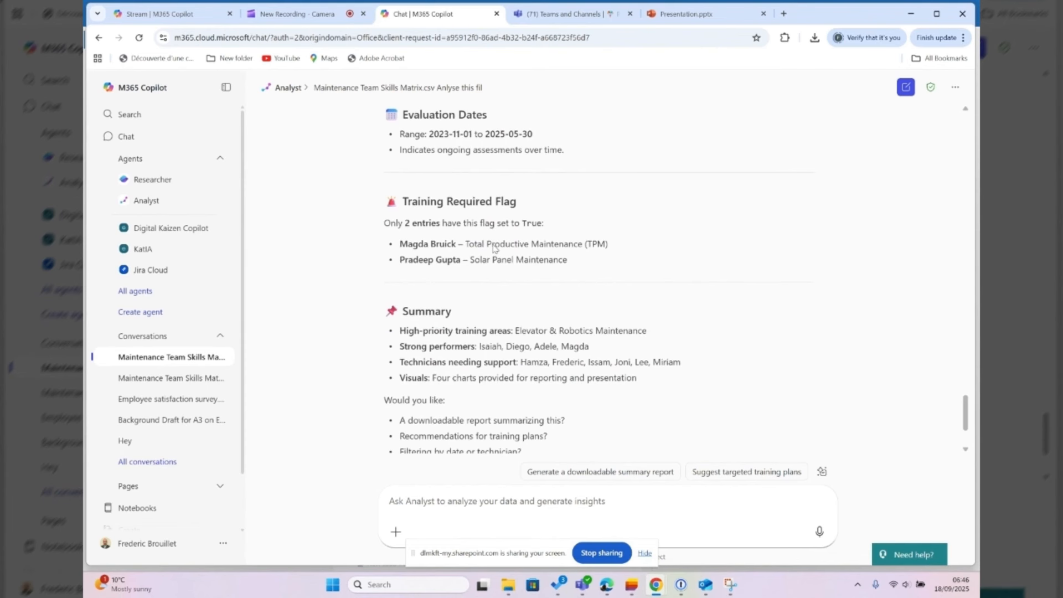
scroll(494, 248, "down", 3)
scroll(494, 248, "down", 4)
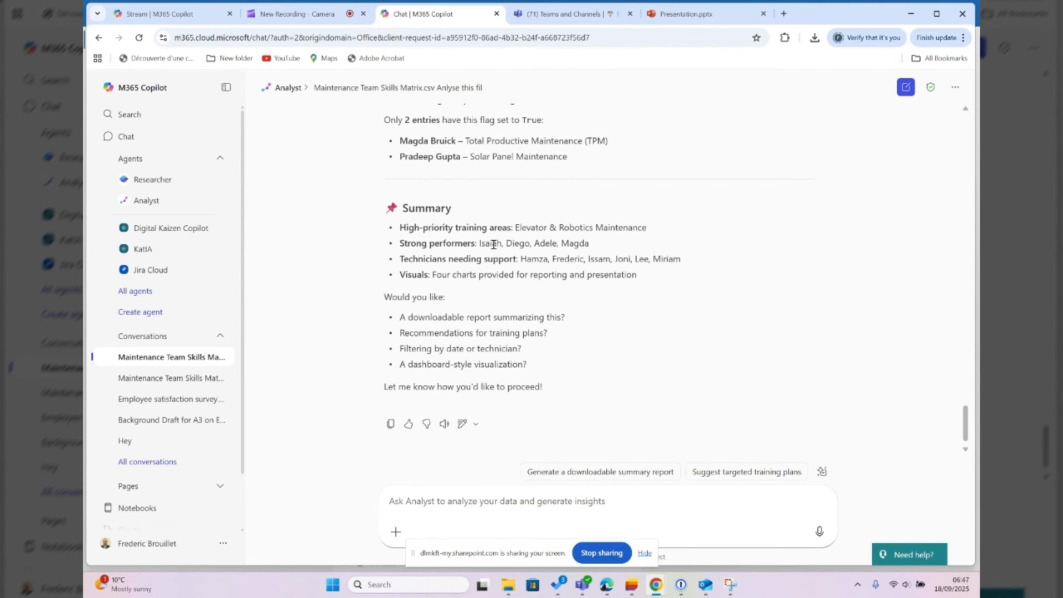
scroll(493, 245, "down", 1)
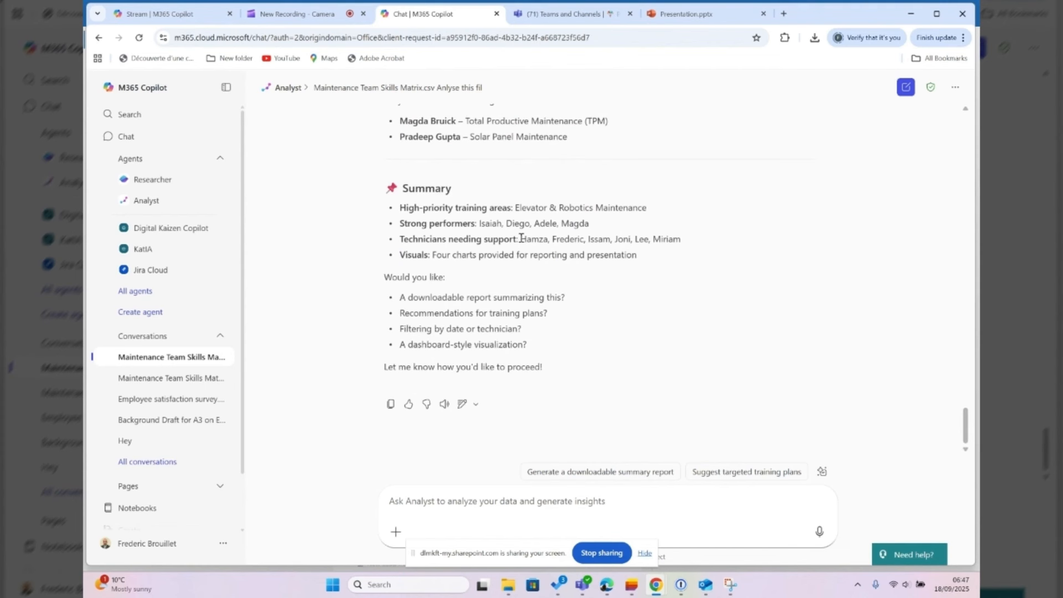
Compare the Skill Level Counts per Skill chart with the MT Skills Matrix in the Teams People and Skills channel, and return to the Analyst chat
scroll(521, 238, "up", 10)
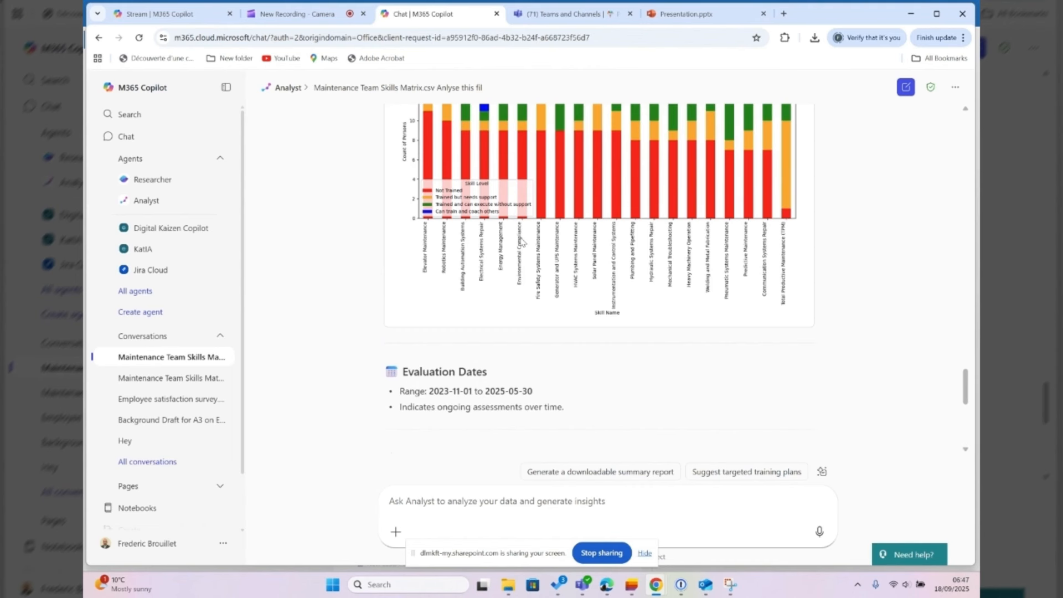
scroll(521, 240, "up", 6)
scroll(548, 139, "down", 3)
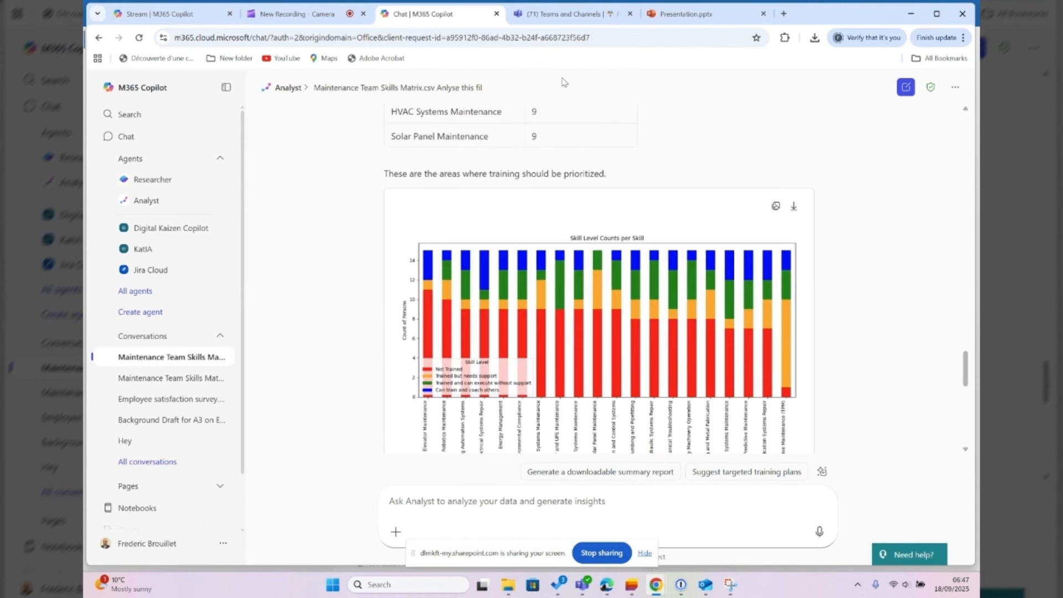
left_click(566, 15)
left_click(646, 126)
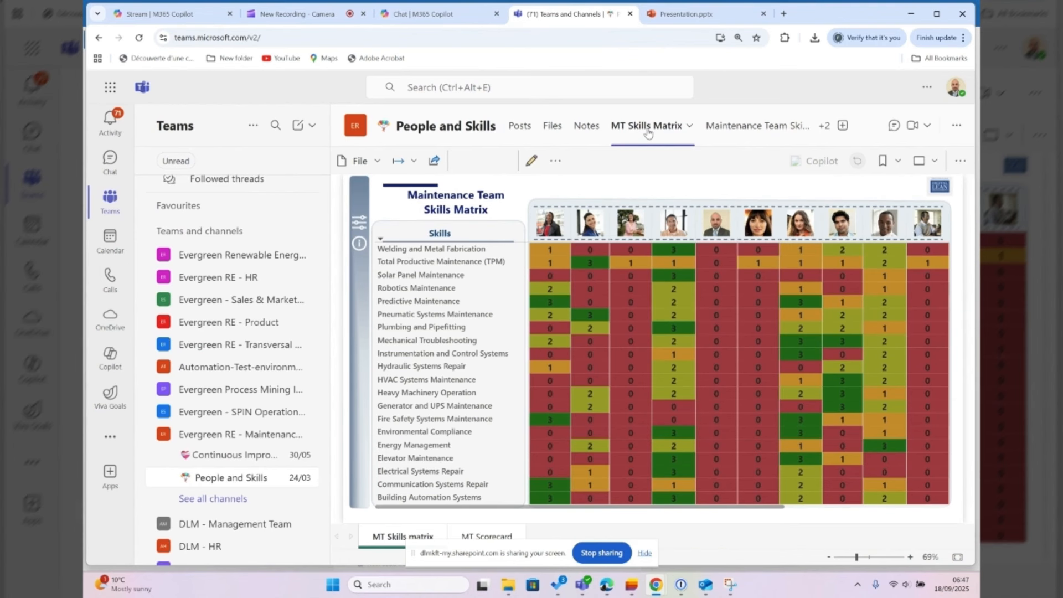
left_click(440, 14)
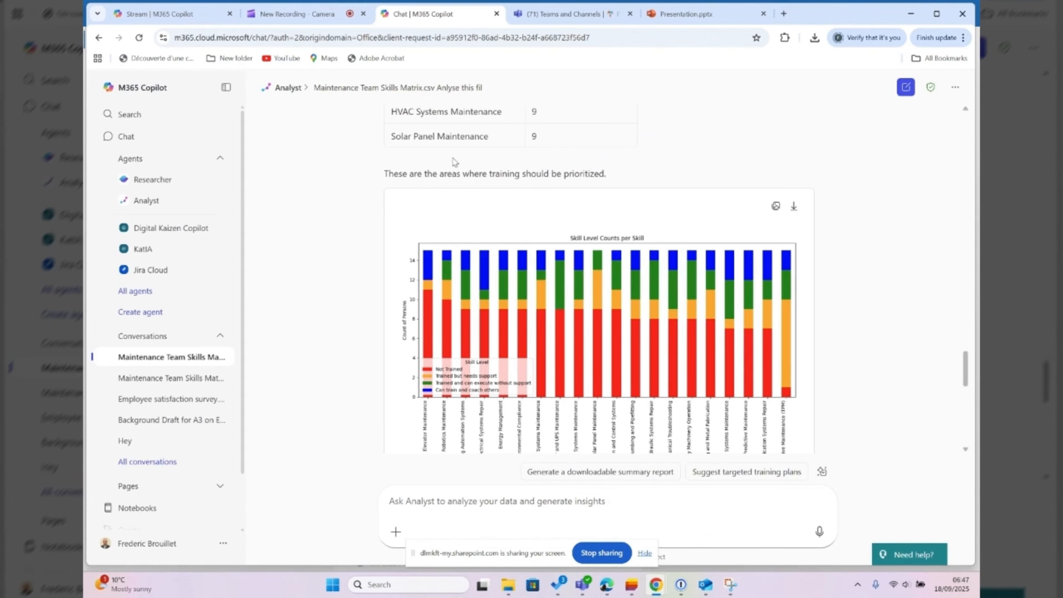
scroll(453, 161, "down", 2)
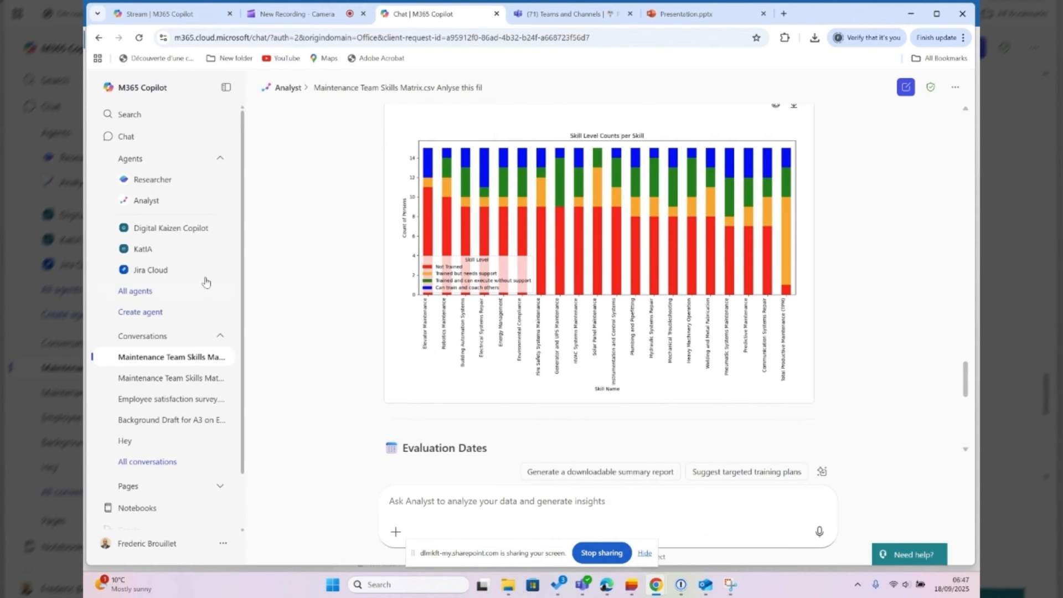
scroll(513, 295, "down", 3)
scroll(512, 294, "down", 4)
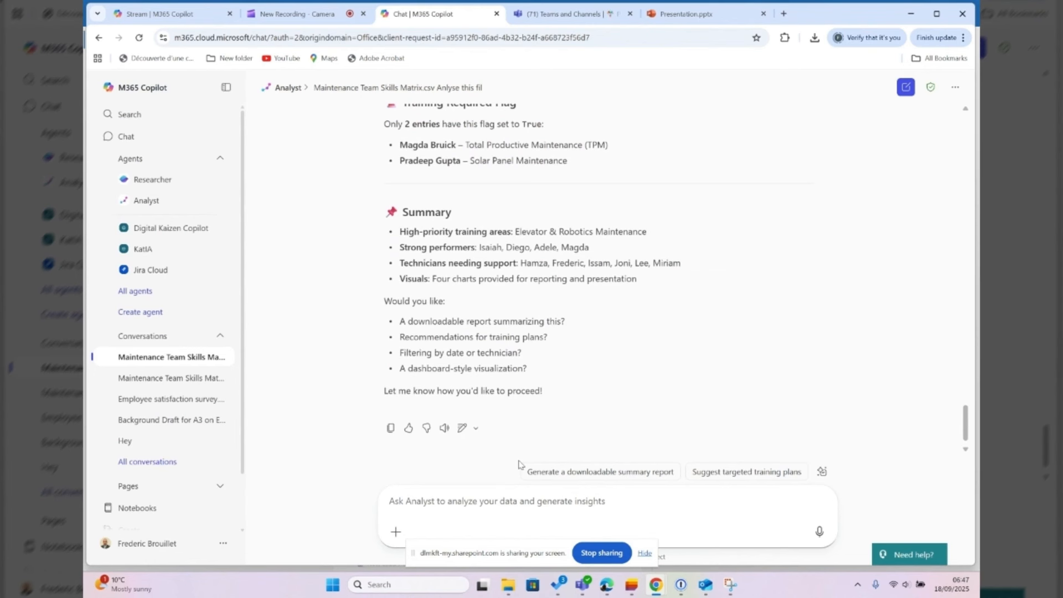
type("ple")
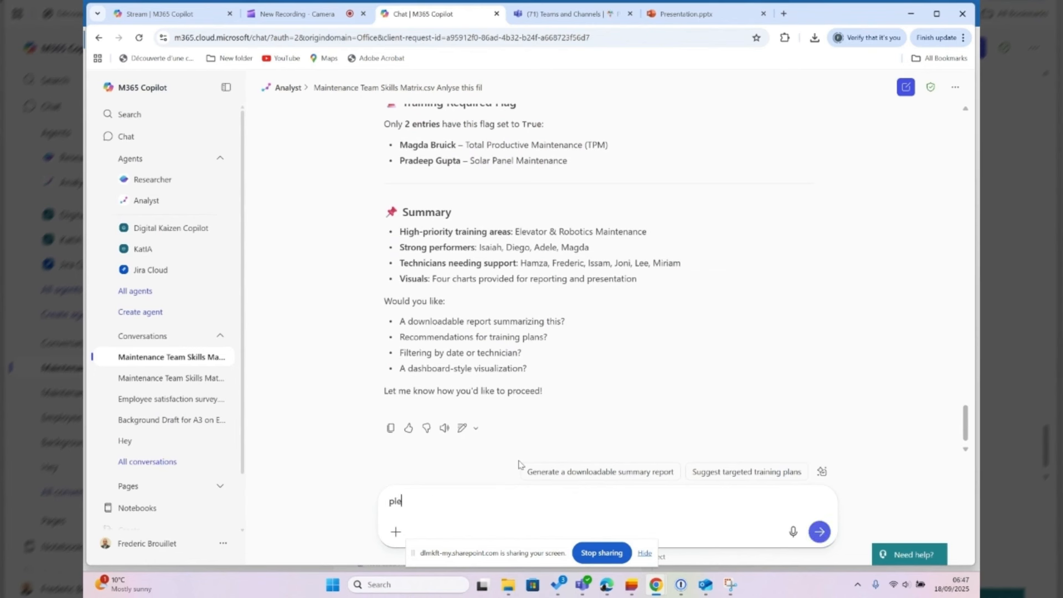
type("as")
key("BackSpace")
key("BackSpace")
key("BackSpace")
key("BackSpace")
key("BackSpace")
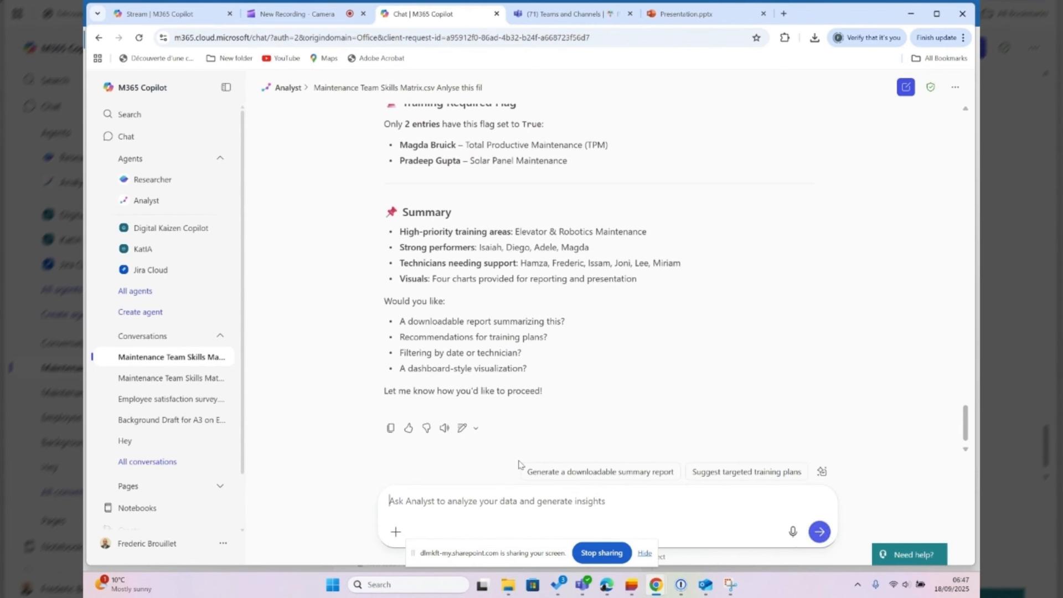
Send Analyst the prompt "Draw a heatmap of my skillsmatrix data"
type("Draw a ")
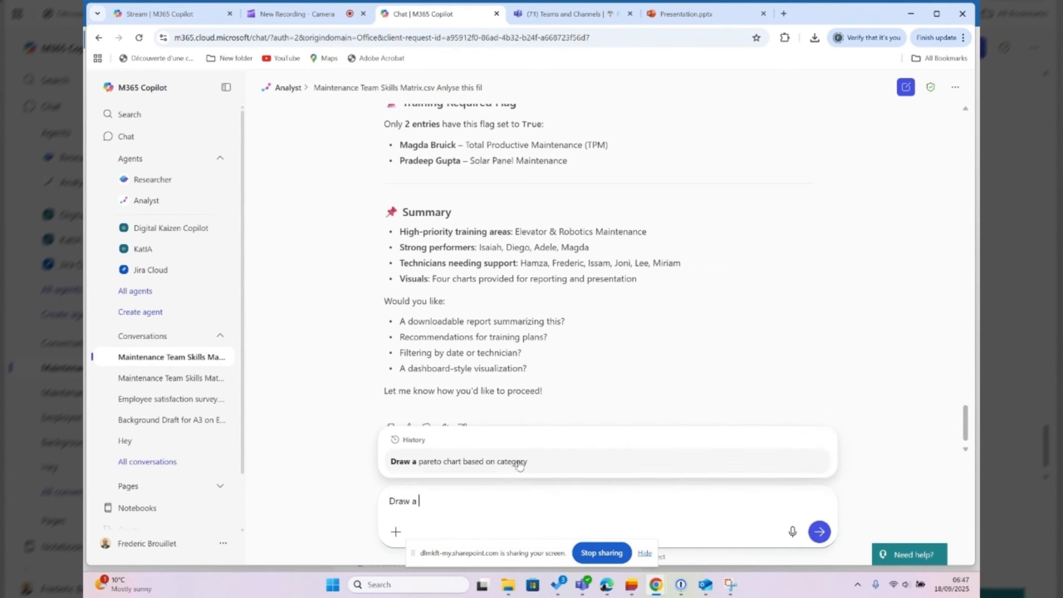
type("heat")
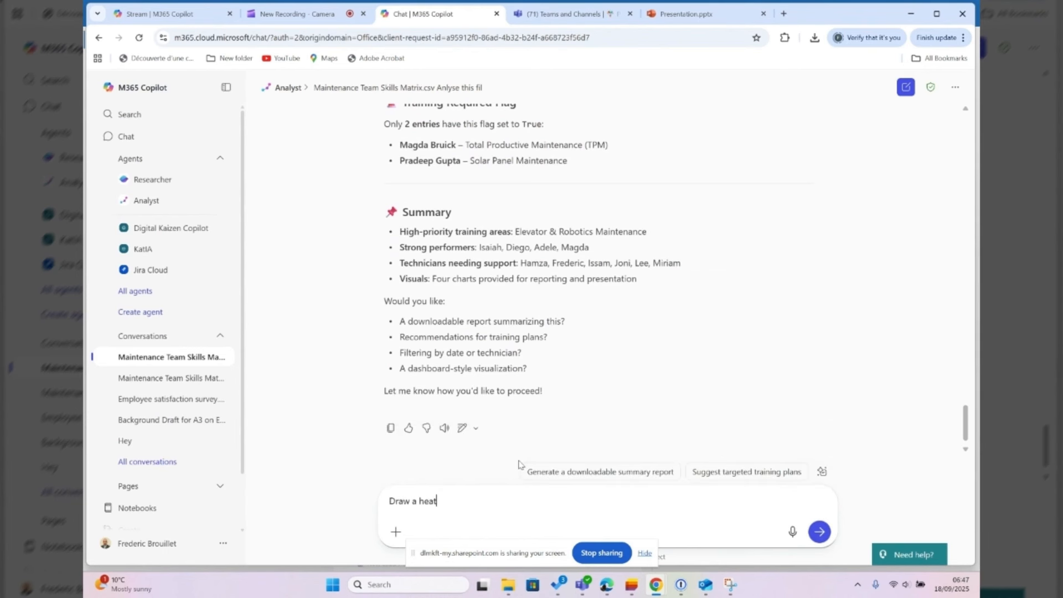
type("map of my skillsmatrix data")
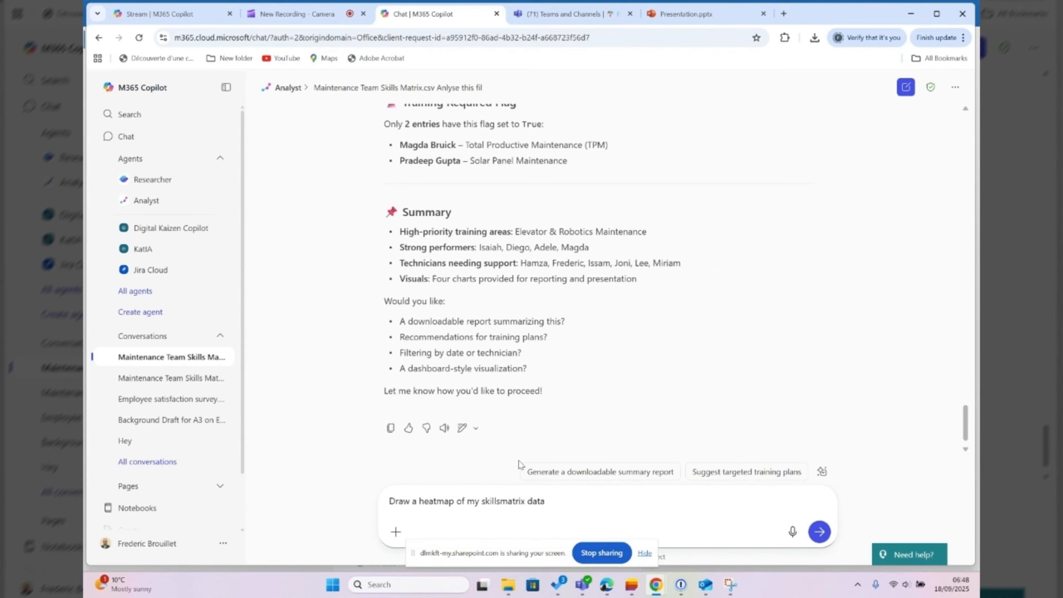
key("Return")
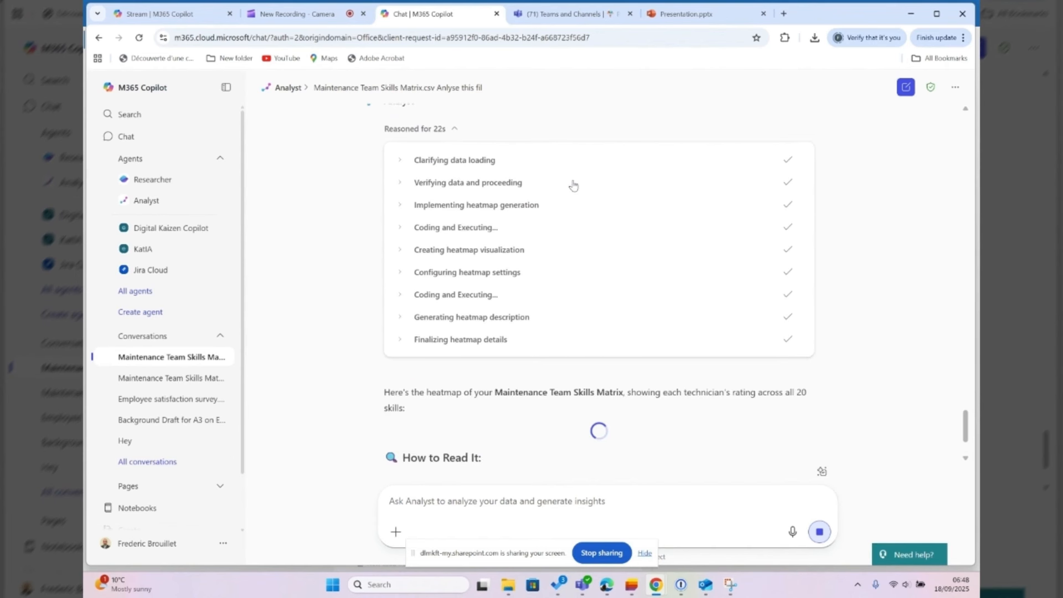
Examine the technicians-by-skills heatmap and read its How to Read It, Insights and follow-up suggestions
scroll(573, 185, "up", 2)
scroll(519, 215, "down", 2)
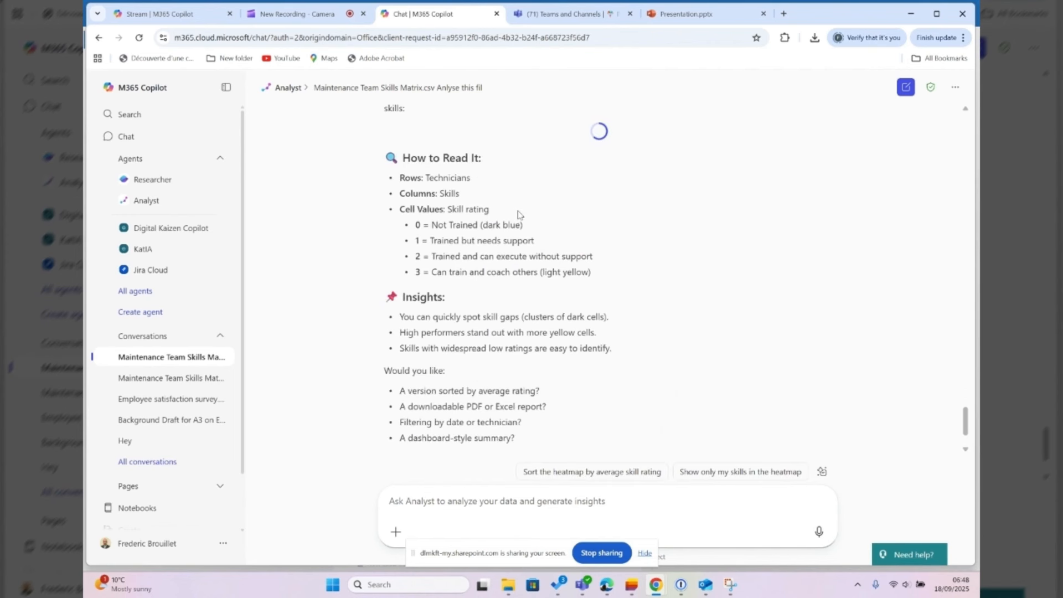
scroll(529, 195, "up", 9)
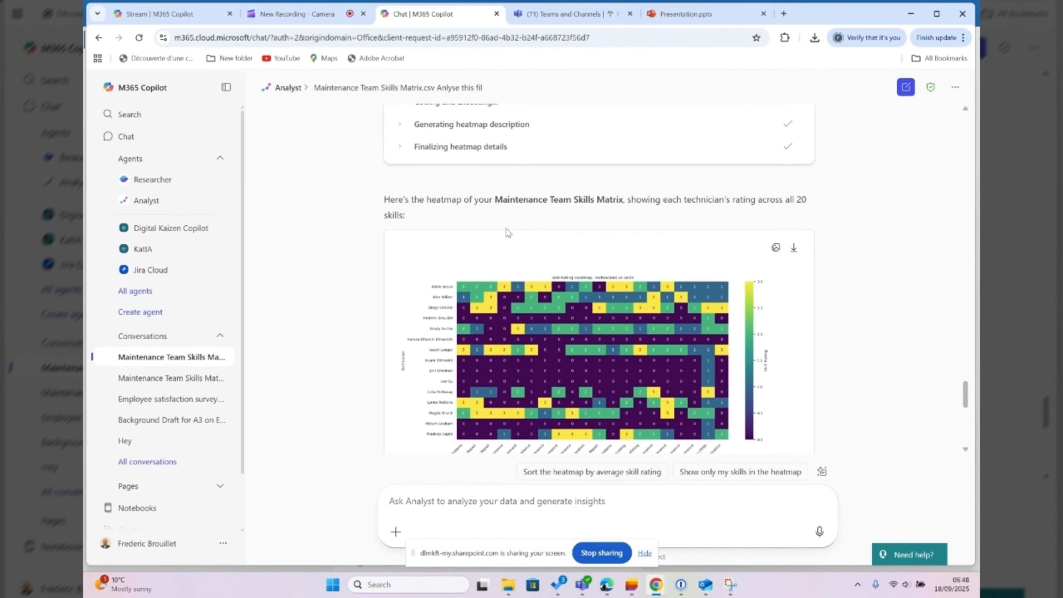
scroll(503, 235, "down", 1)
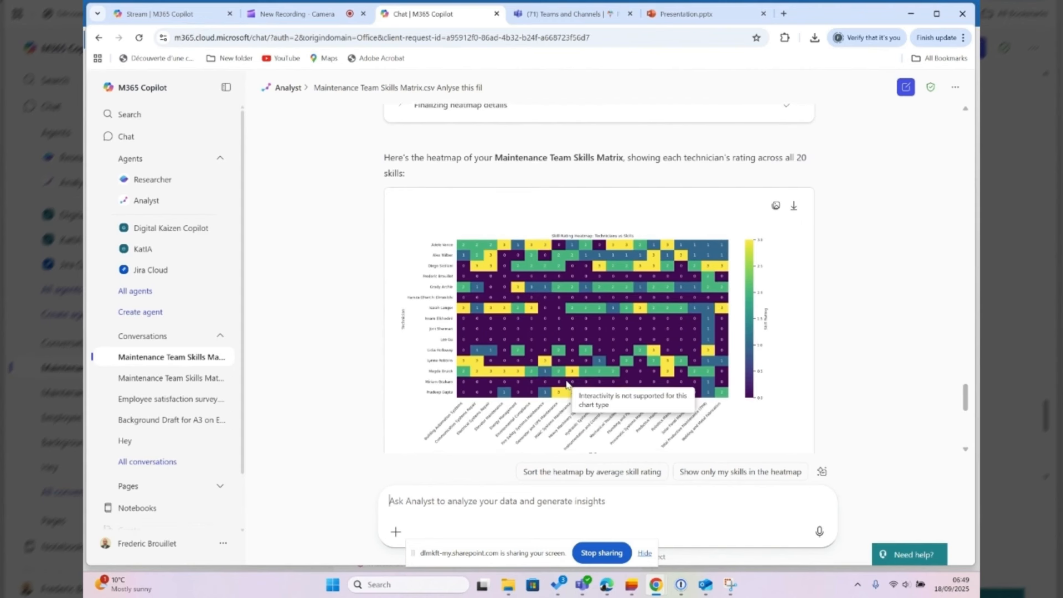
scroll(567, 383, "down", 1)
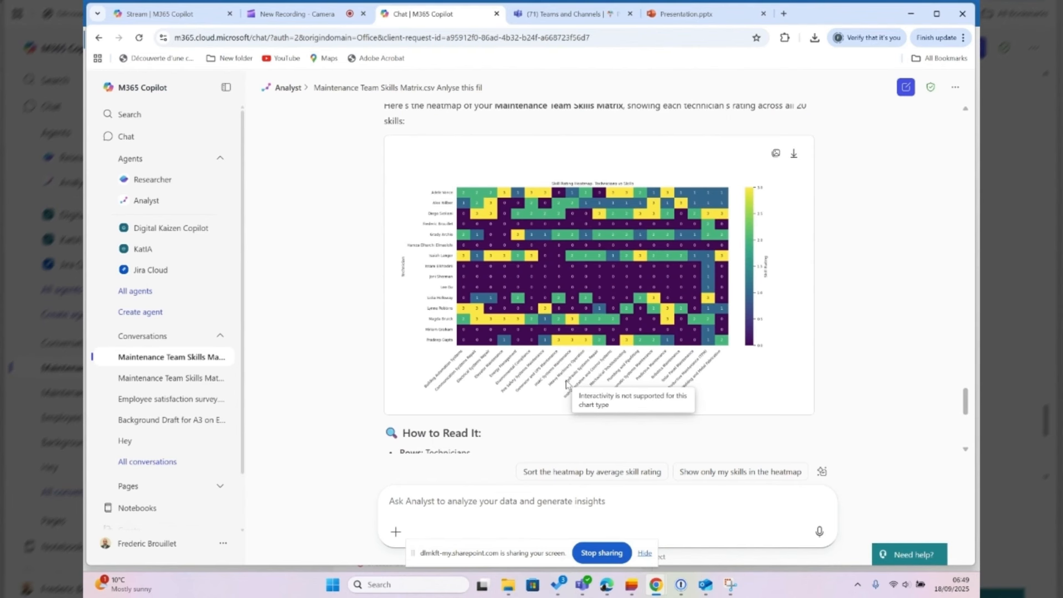
scroll(566, 383, "down", 2)
scroll(566, 383, "down", 3)
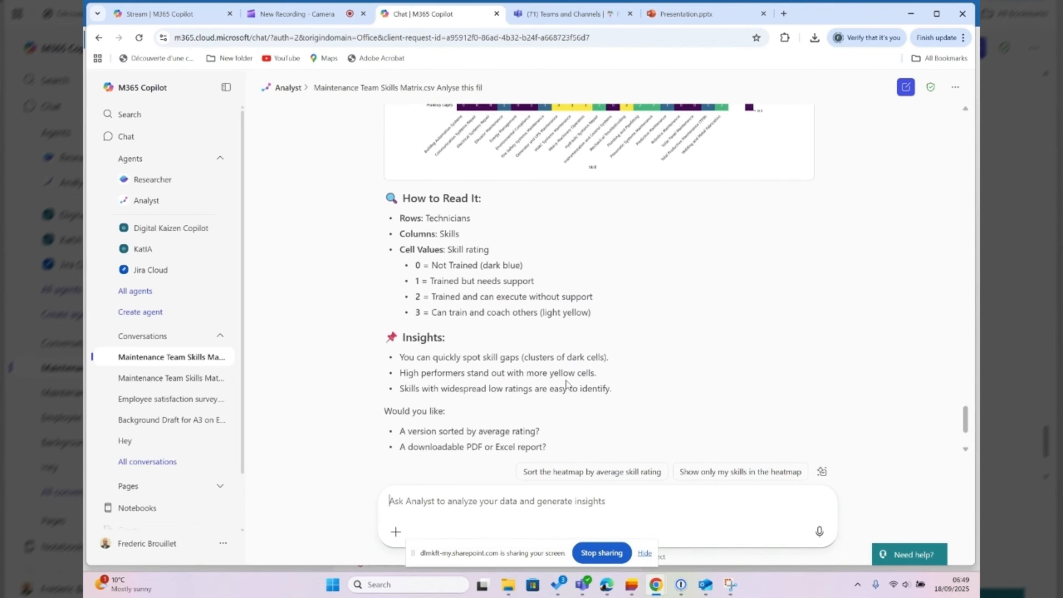
scroll(567, 383, "down", 1)
scroll(568, 384, "down", 1)
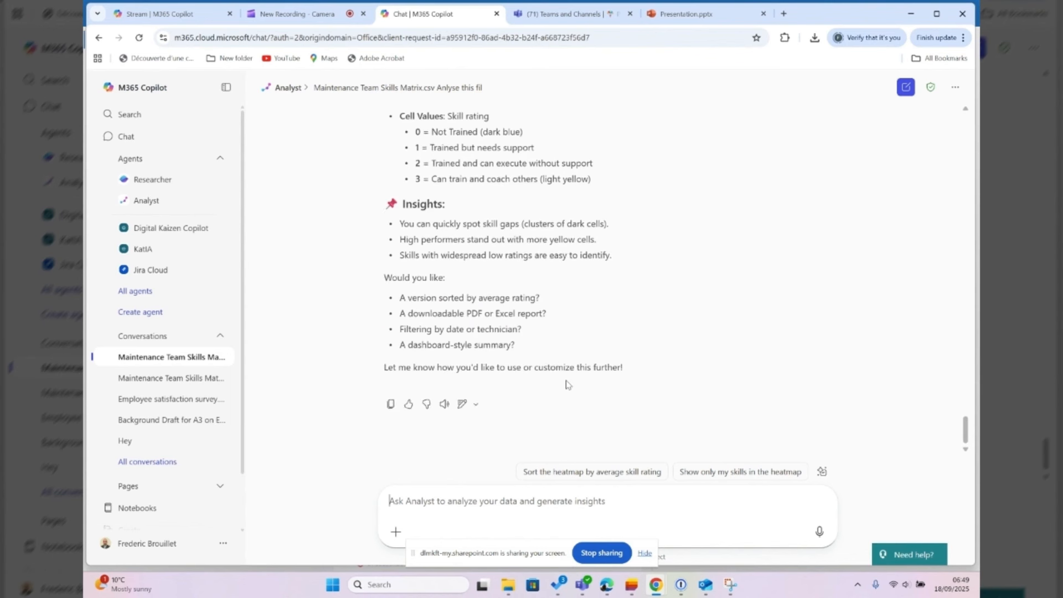